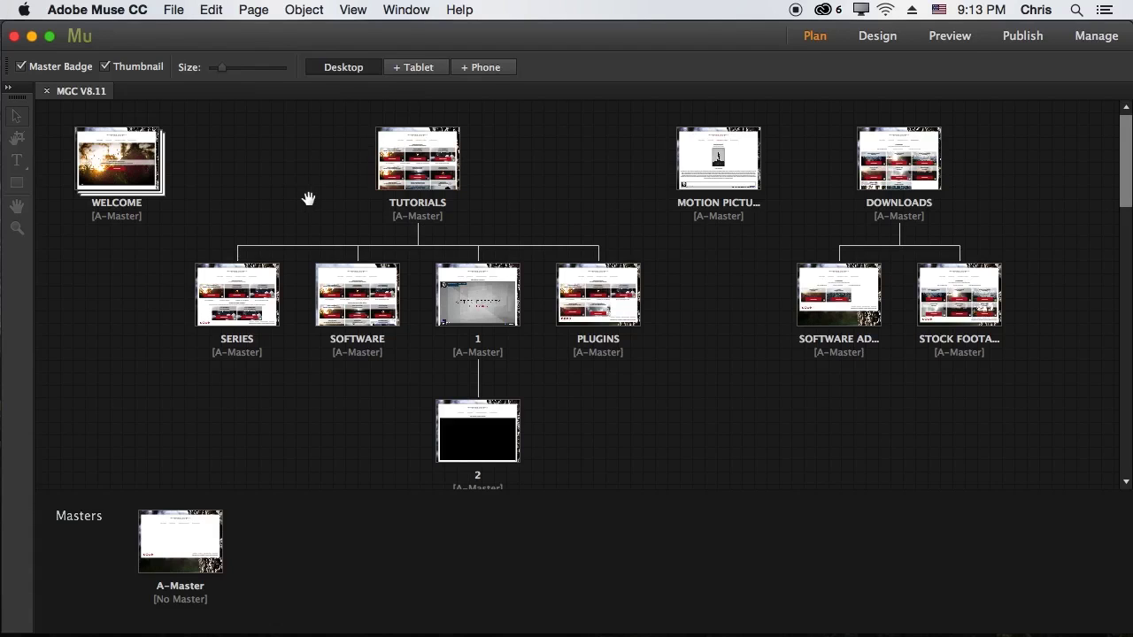
# Fold the TUTORIALS and DOWNLOADS child pages in the site plan, then open TUTORIALS
pyautogui.doubleClick(200, 43)
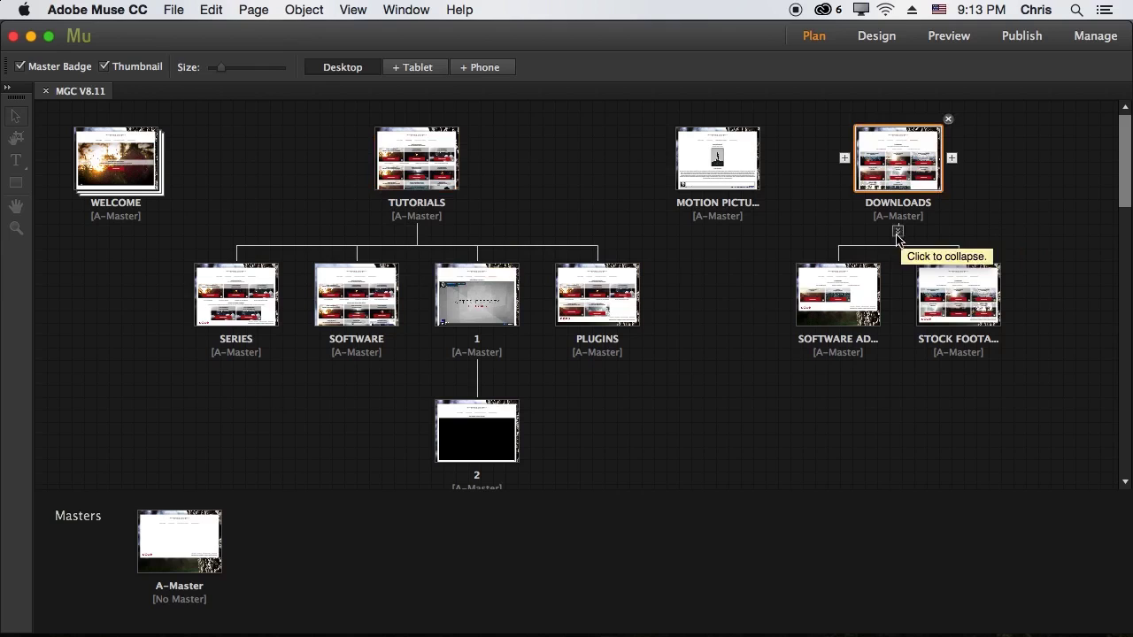
pyautogui.click(430, 238)
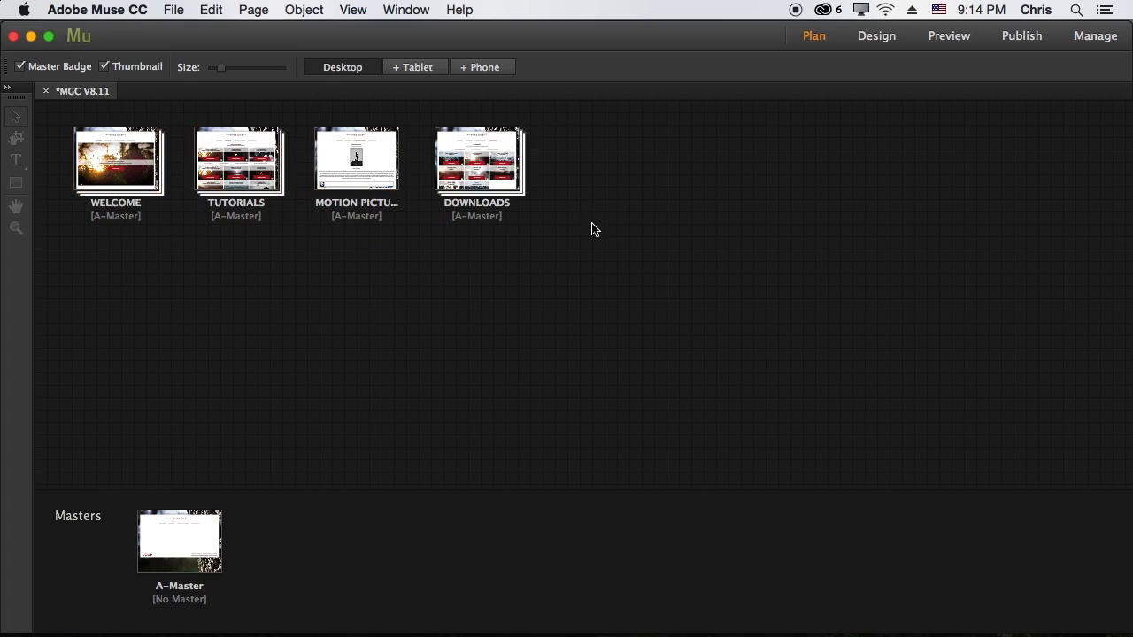
pyautogui.doubleClick(256, 168)
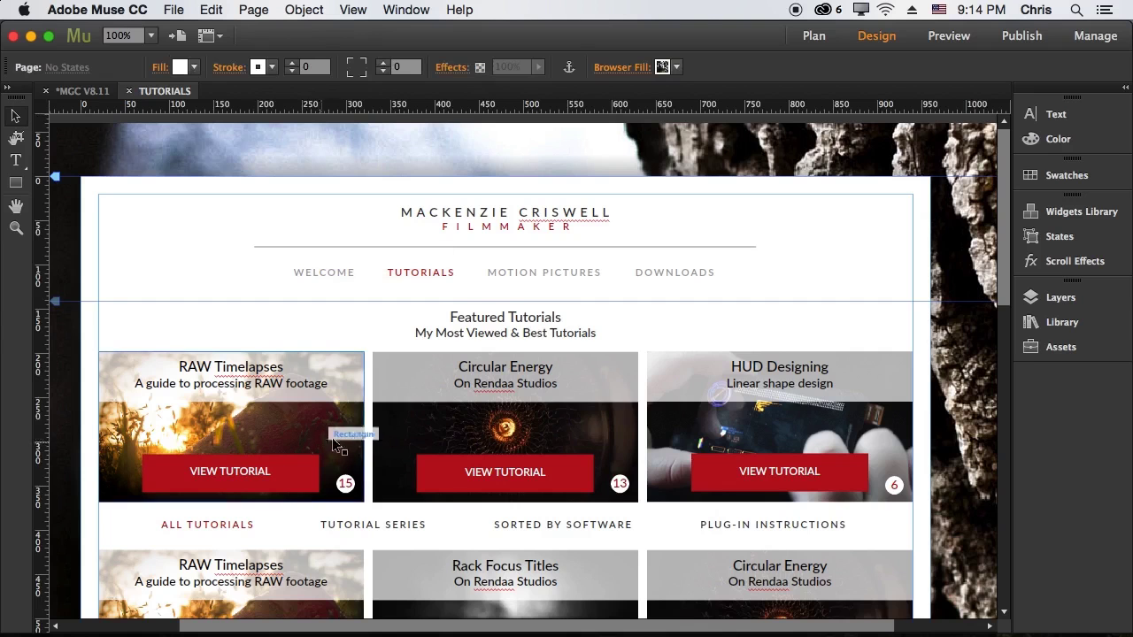
# Scroll through the TUTORIALS page design, then bring back the minimized Google search results
pyautogui.scroll(-3, 332, 437)
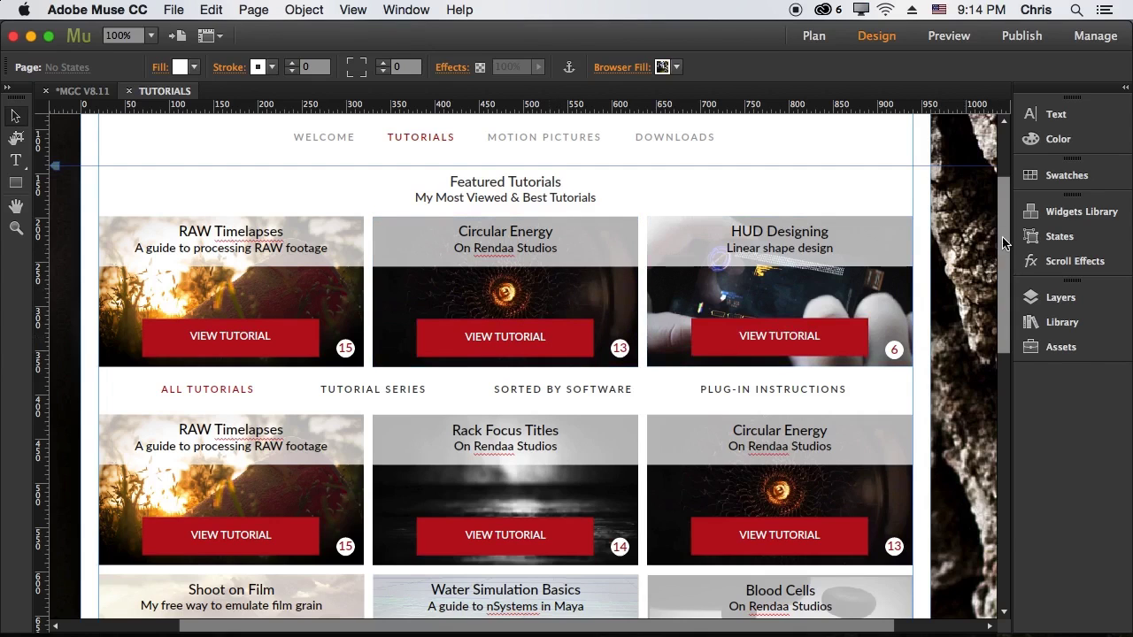
pyautogui.scroll(3, 1002, 237)
pyautogui.scroll(-5, 1004, 283)
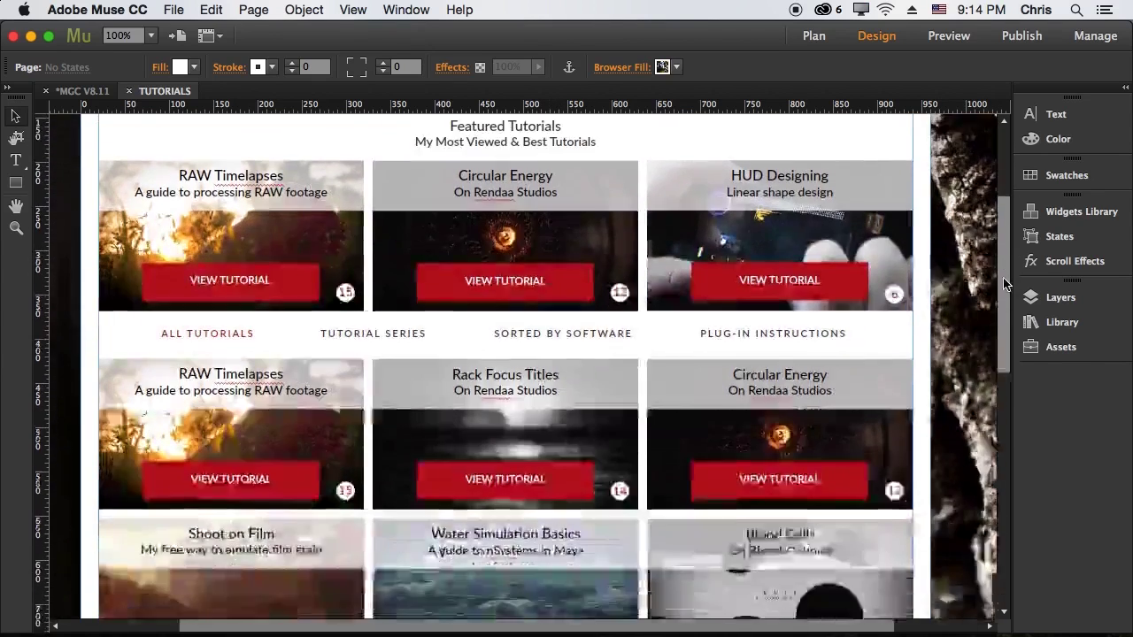
pyautogui.scroll(-10, 1004, 284)
pyautogui.scroll(15, 998, 213)
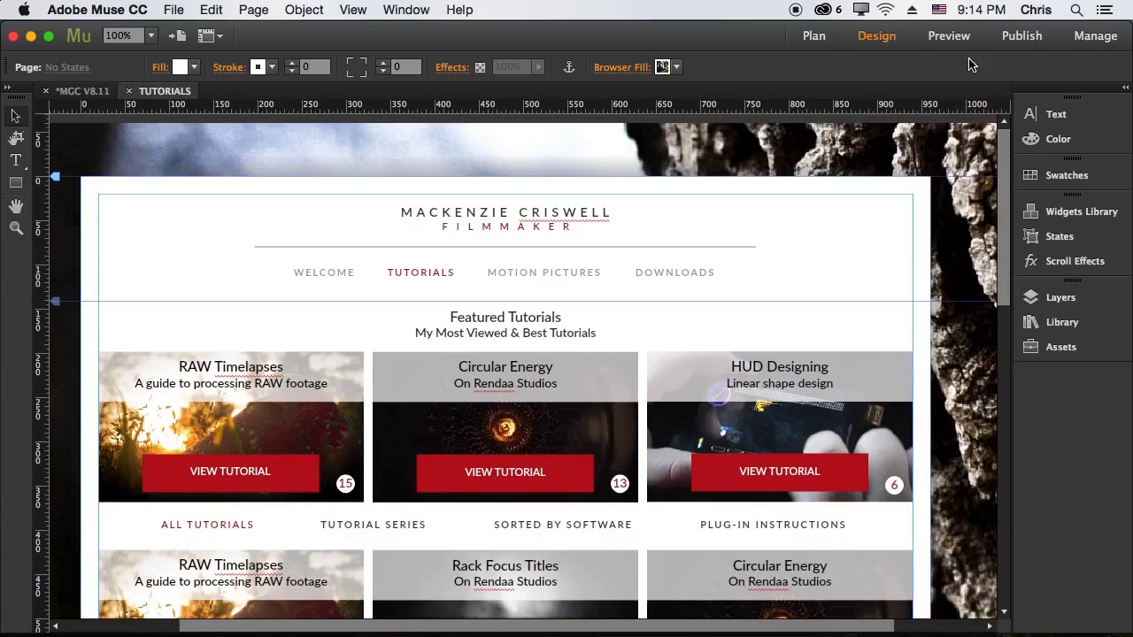
pyautogui.moveTo(883, 622)
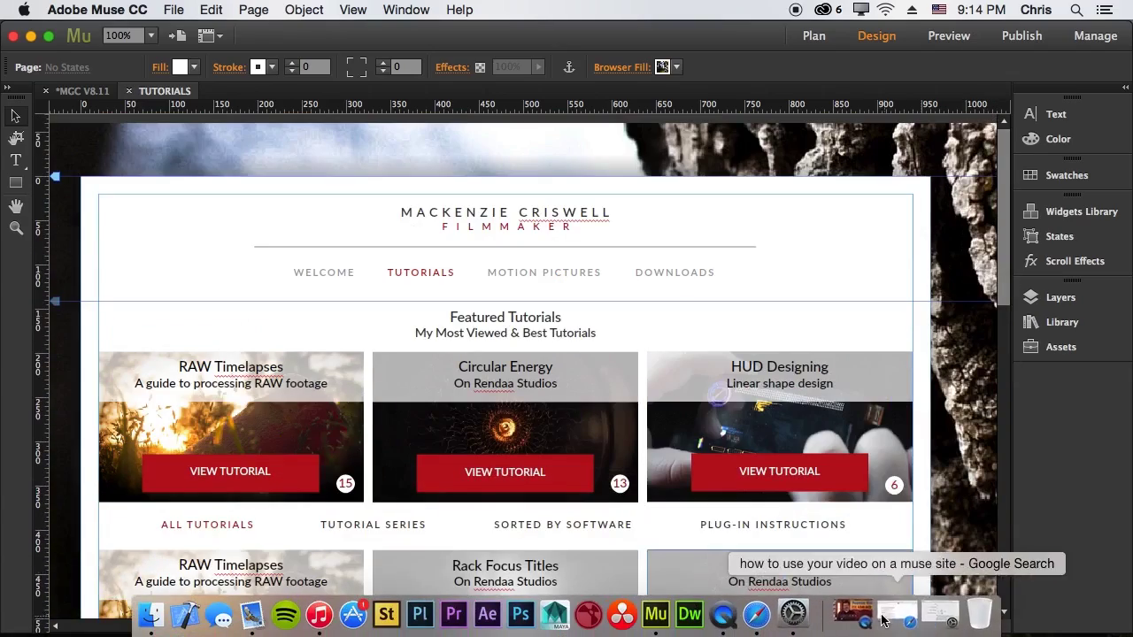
pyautogui.click(883, 622)
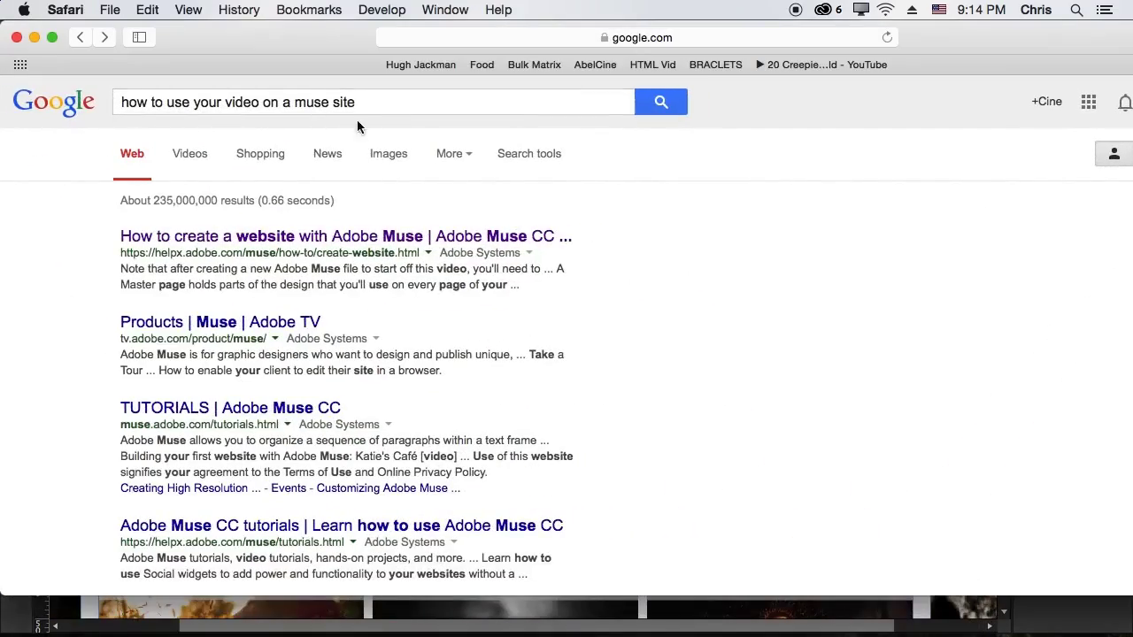
# Skim the Google results on using video on a Muse site, then close Safari's window
pyautogui.scroll(-3, 310, 293)
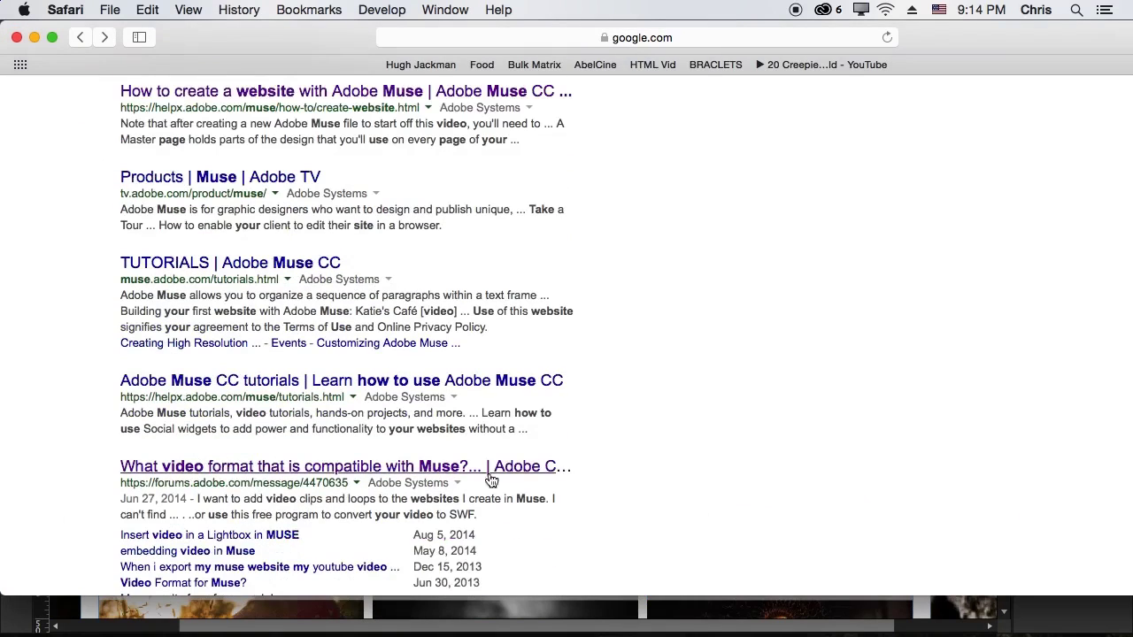
pyautogui.scroll(-2, 522, 469)
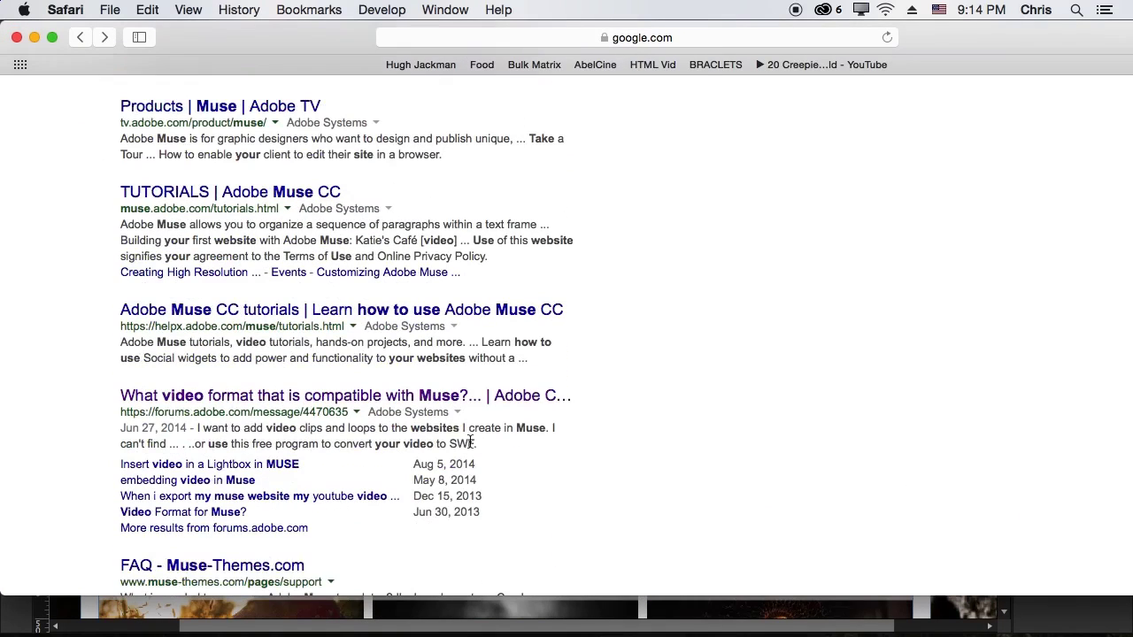
pyautogui.moveTo(475, 441); pyautogui.dragTo(451, 441)
pyautogui.click(453, 441)
pyautogui.scroll(3, 494, 407)
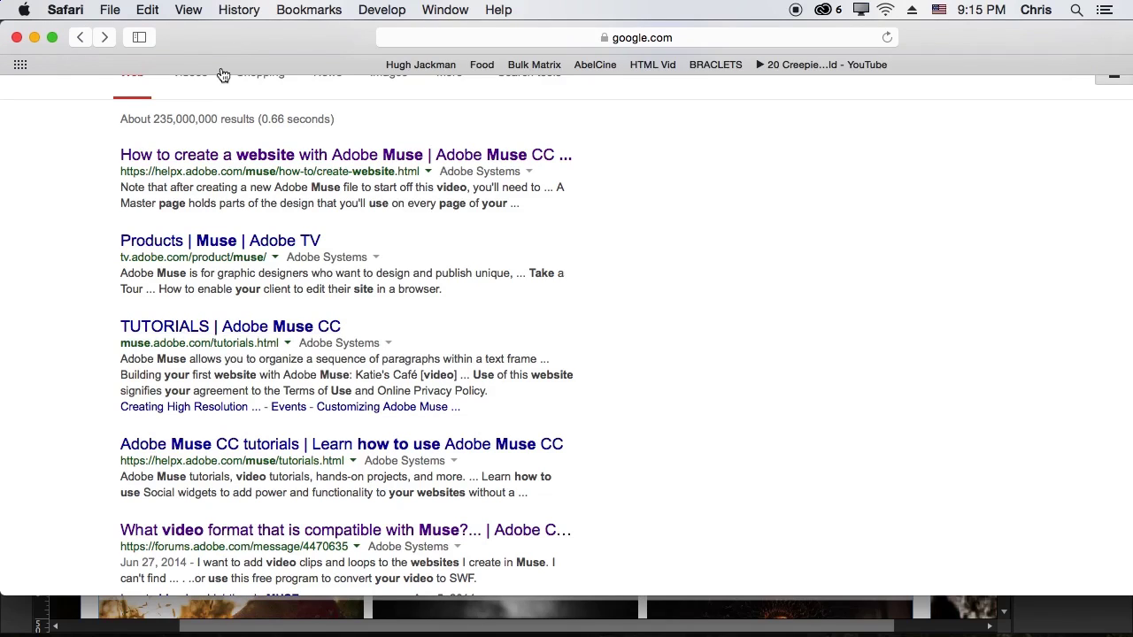
pyautogui.moveTo(65, 600); pyautogui.dragTo(65, 635)
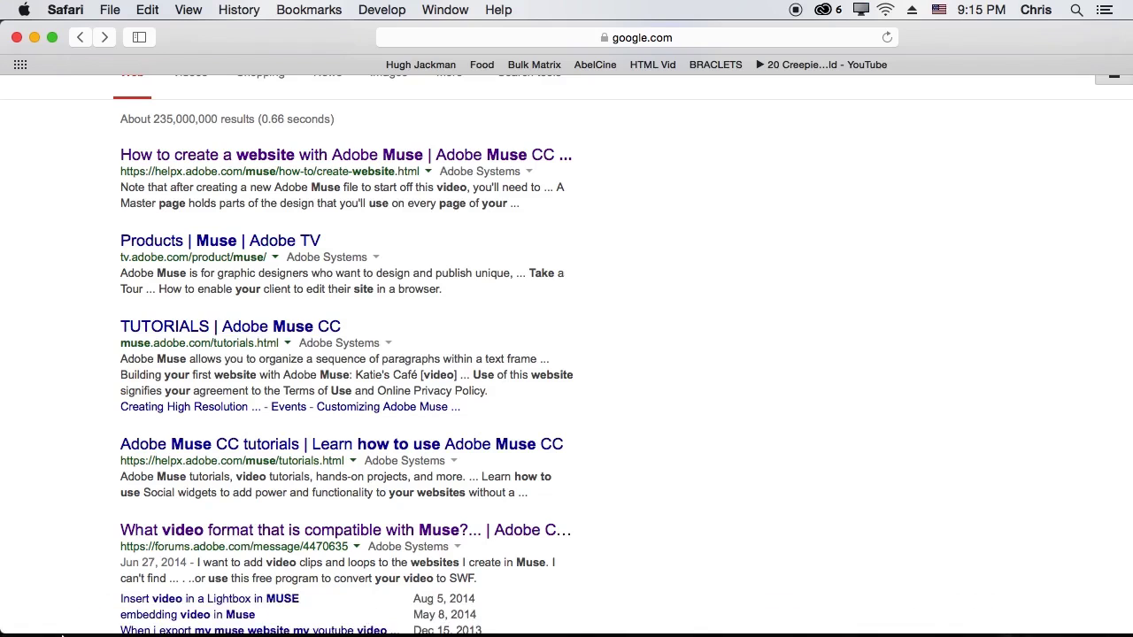
pyautogui.click(16, 39)
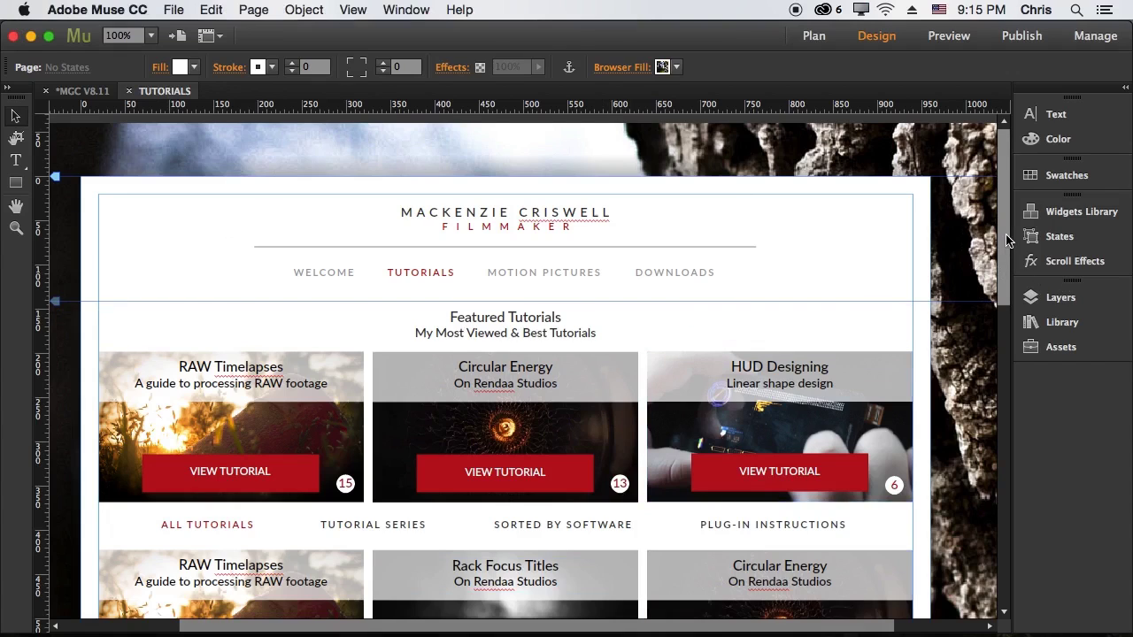
# Close the TUTORIALS document to return to the WELCOME–DOWNLOADS site plan
pyautogui.scroll(-1, 1007, 237)
pyautogui.scroll(1, 1007, 238)
pyautogui.click(128, 90)
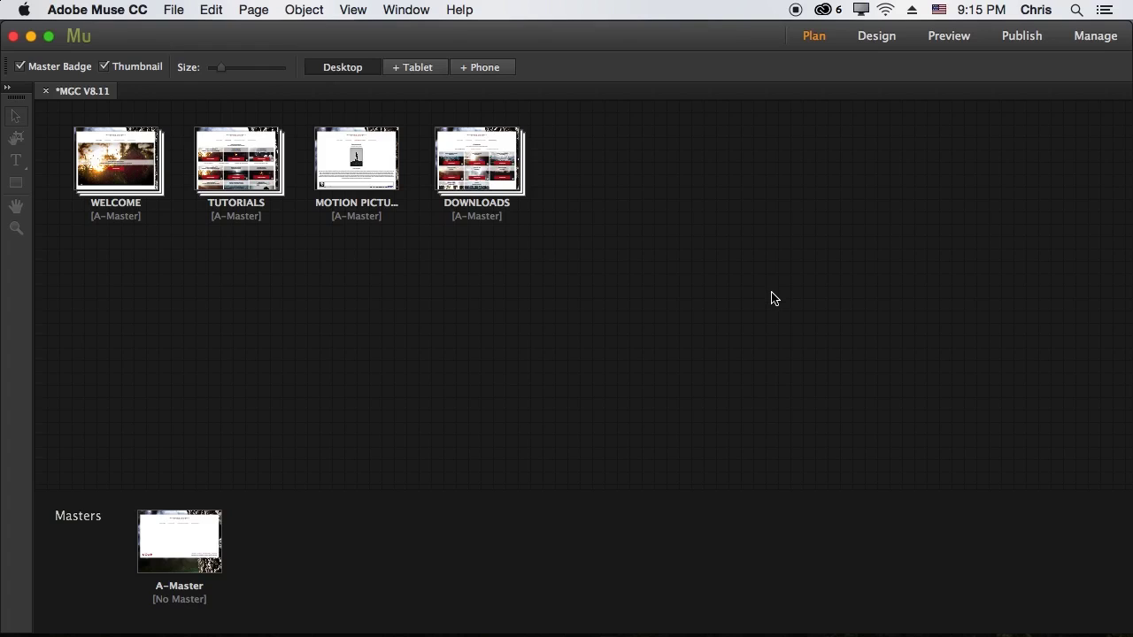
pyautogui.moveTo(488, 238)
pyautogui.moveTo(86, 186)
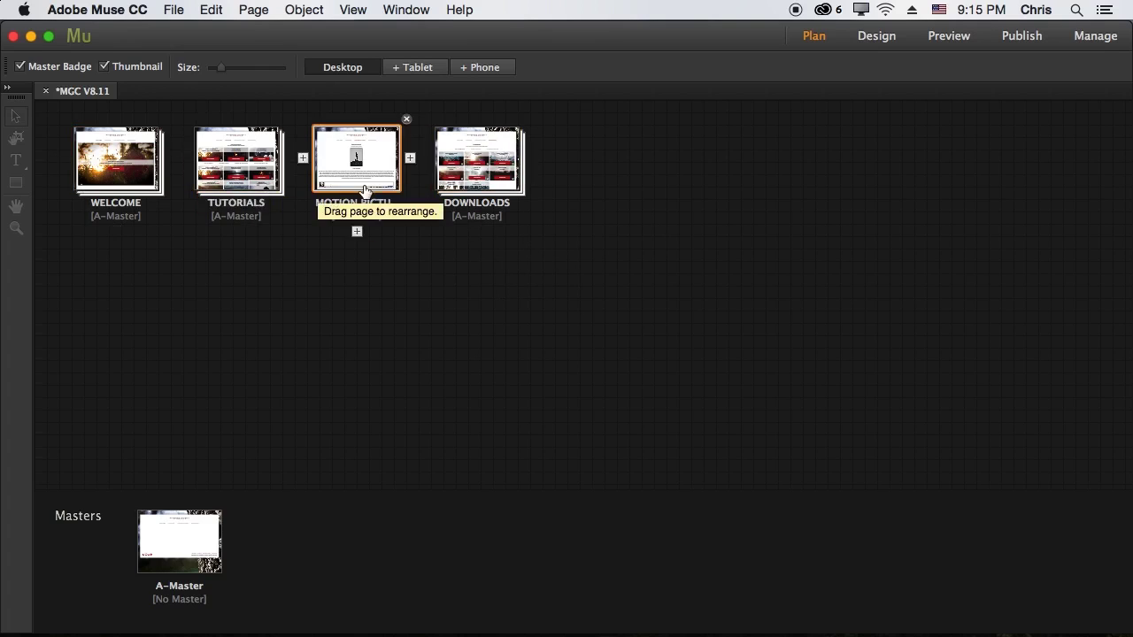
pyautogui.moveTo(232, 227)
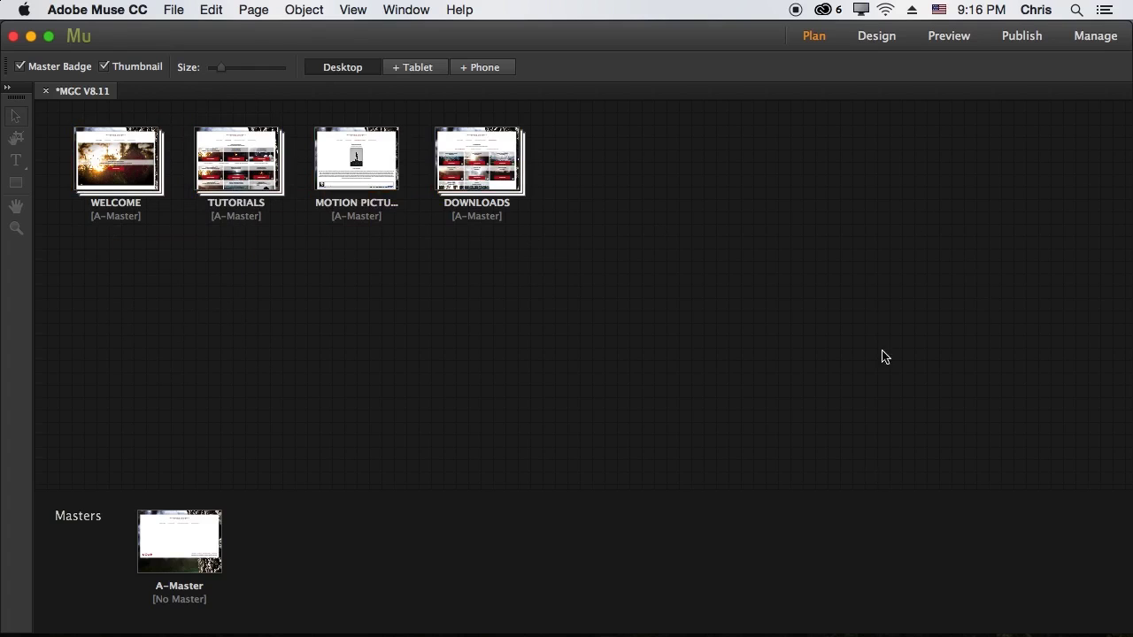
# Play video.mov in QuickTime Player, rewind it to 00:03, then close its window
pyautogui.moveTo(801, 632)
pyautogui.click(880, 630)
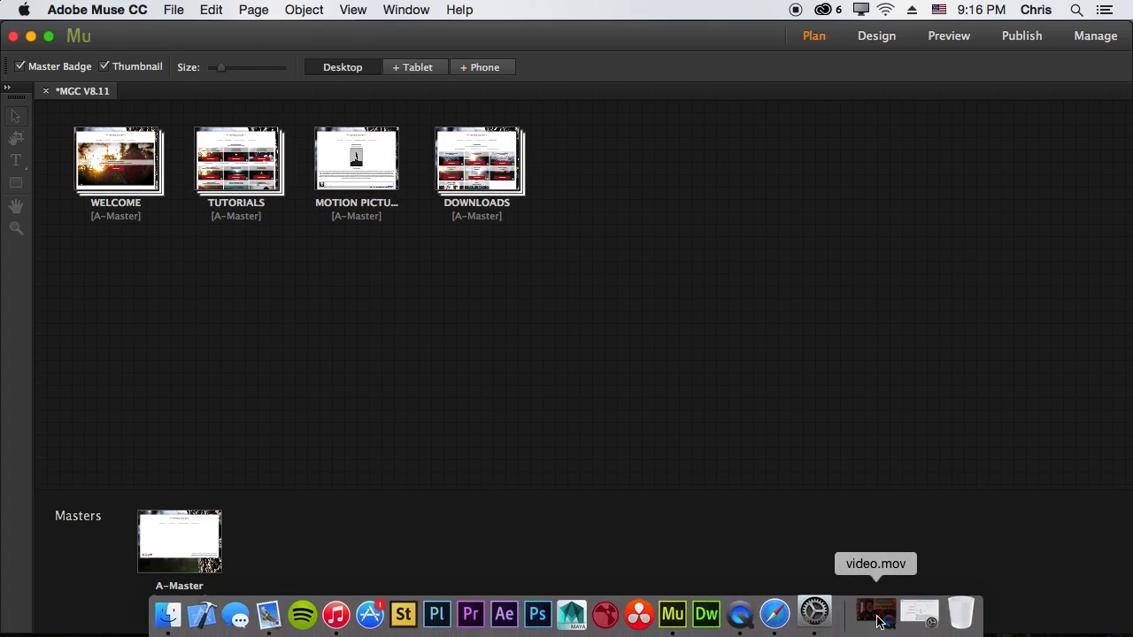
pyautogui.moveTo(418, 268); pyautogui.dragTo(464, 280)
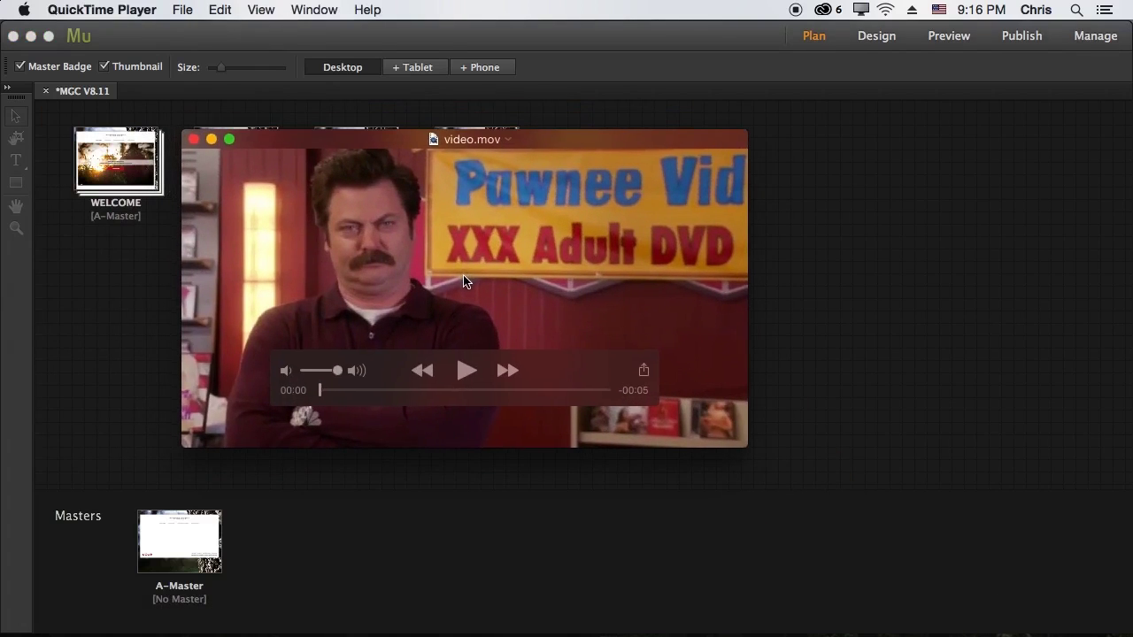
pyautogui.click(464, 370)
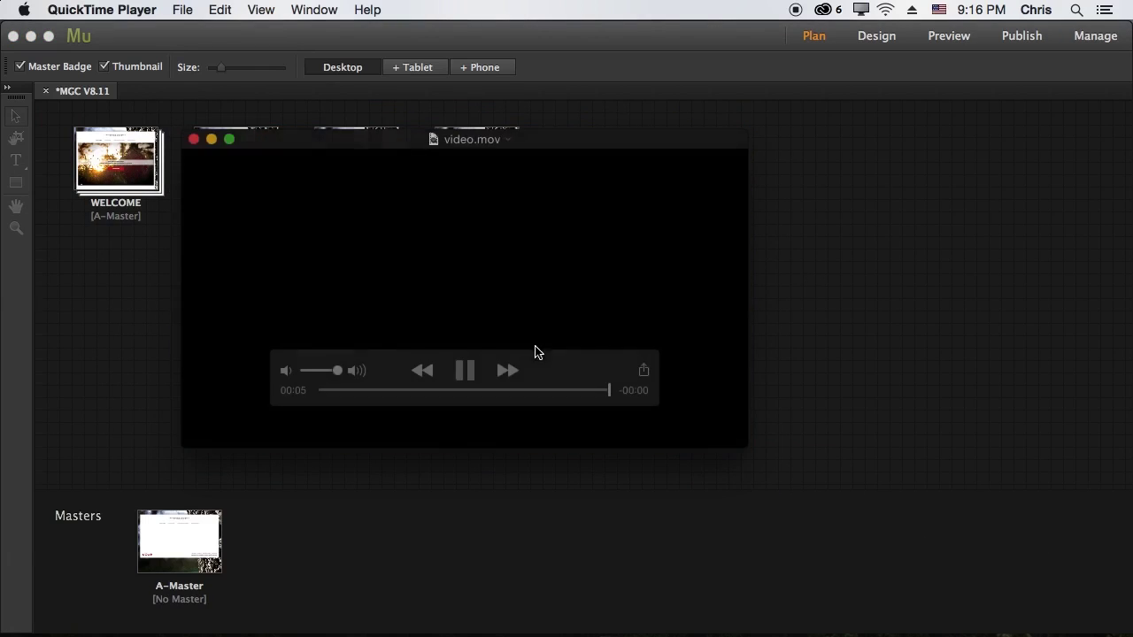
pyautogui.moveTo(534, 352); pyautogui.dragTo(635, 350)
pyautogui.moveTo(628, 392); pyautogui.dragTo(595, 396)
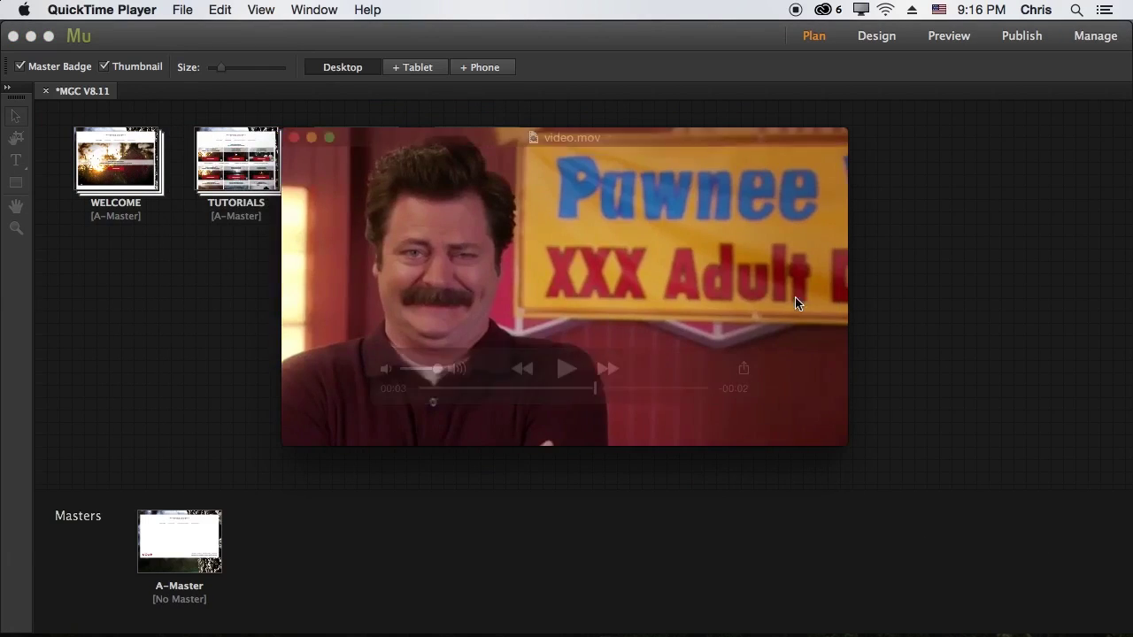
pyautogui.moveTo(687, 302); pyautogui.dragTo(748, 327)
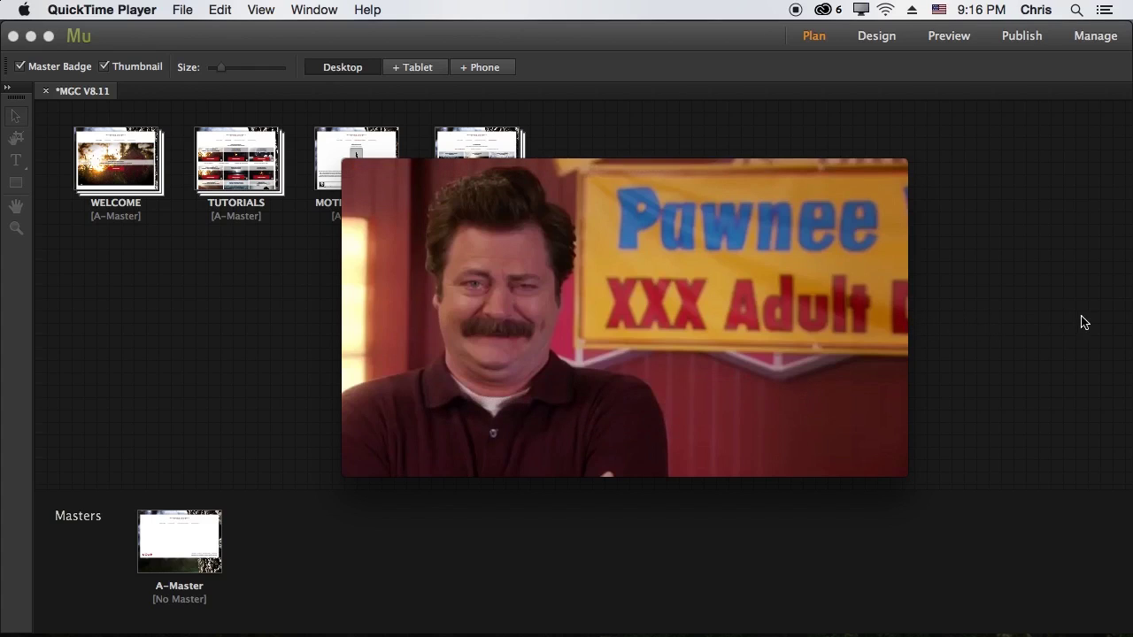
pyautogui.click(356, 167)
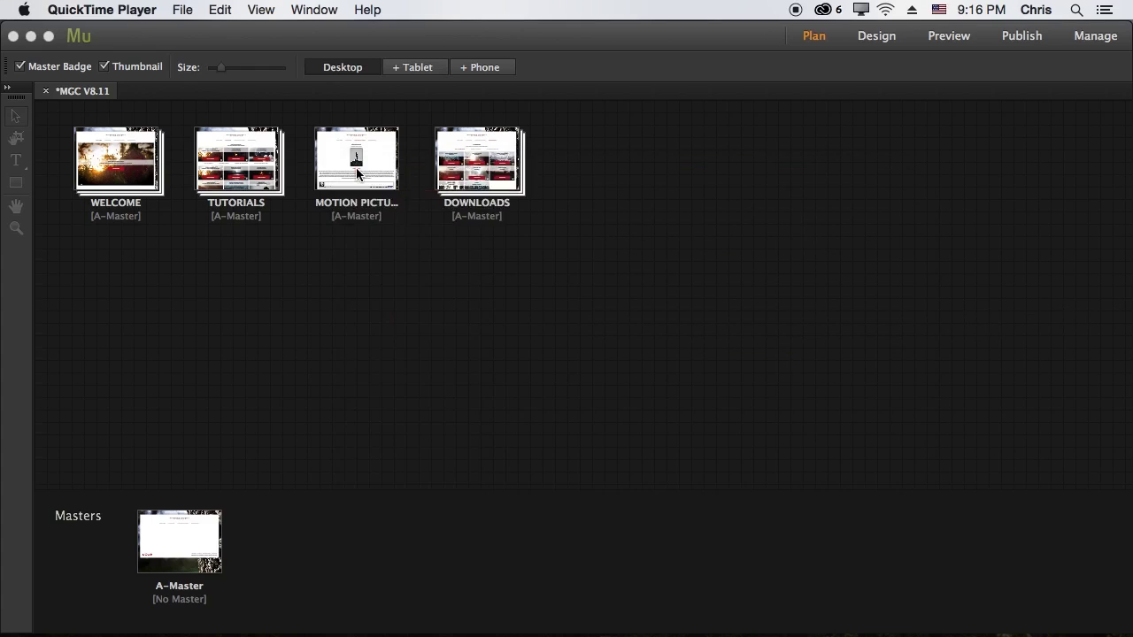
# Expand TUTORIALS in the site plan and add a new blank page, Untitled 21
pyautogui.click(637, 236)
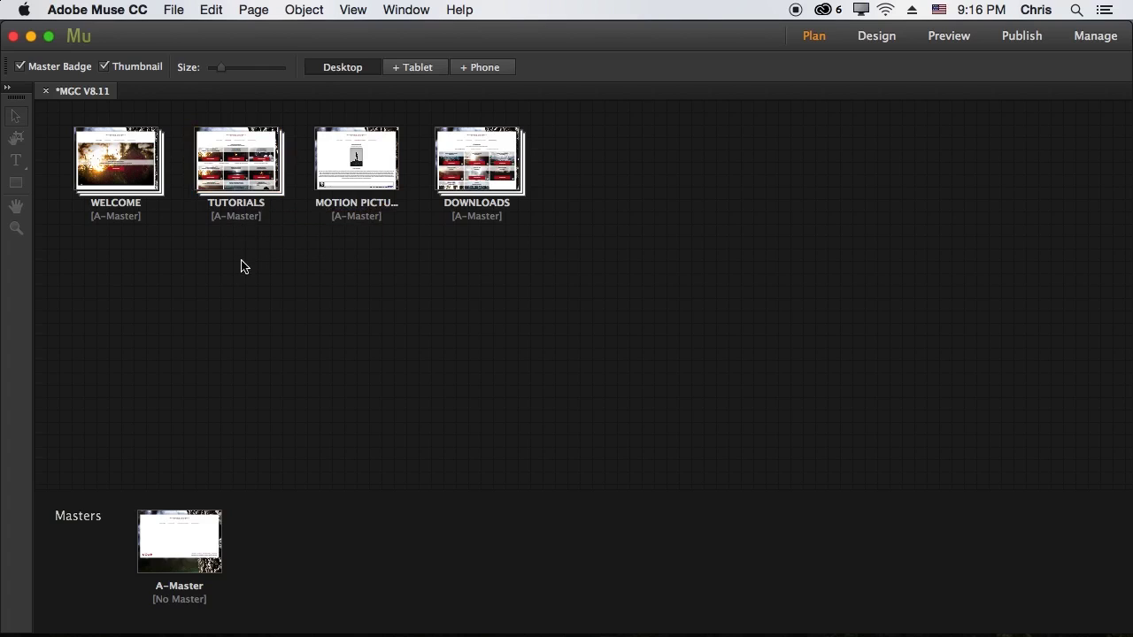
pyautogui.click(236, 231)
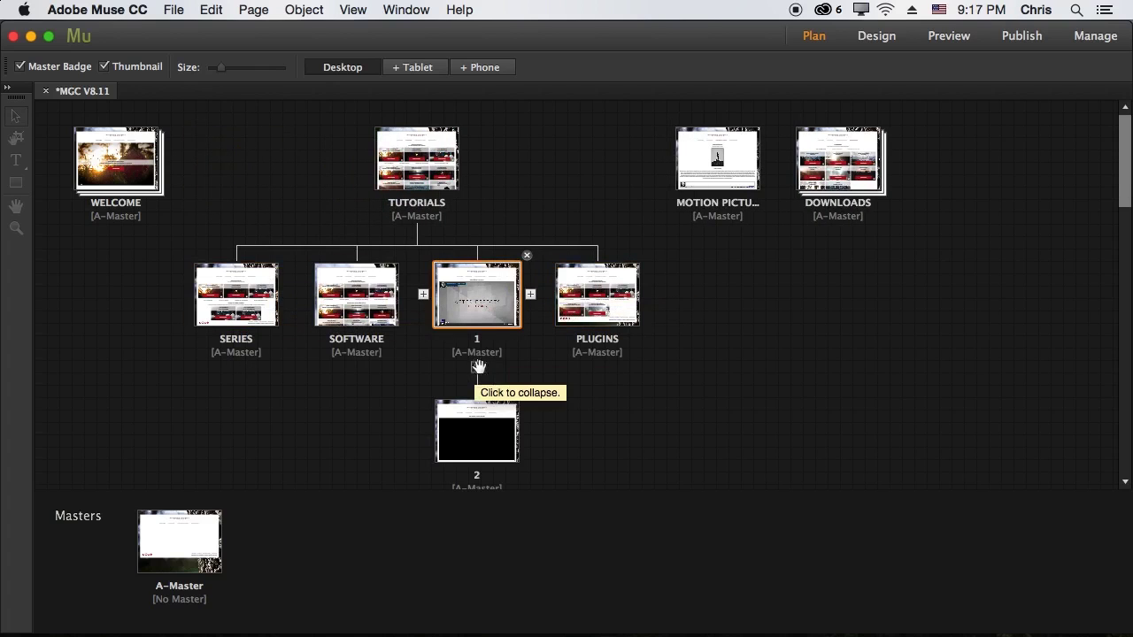
pyautogui.click(530, 294)
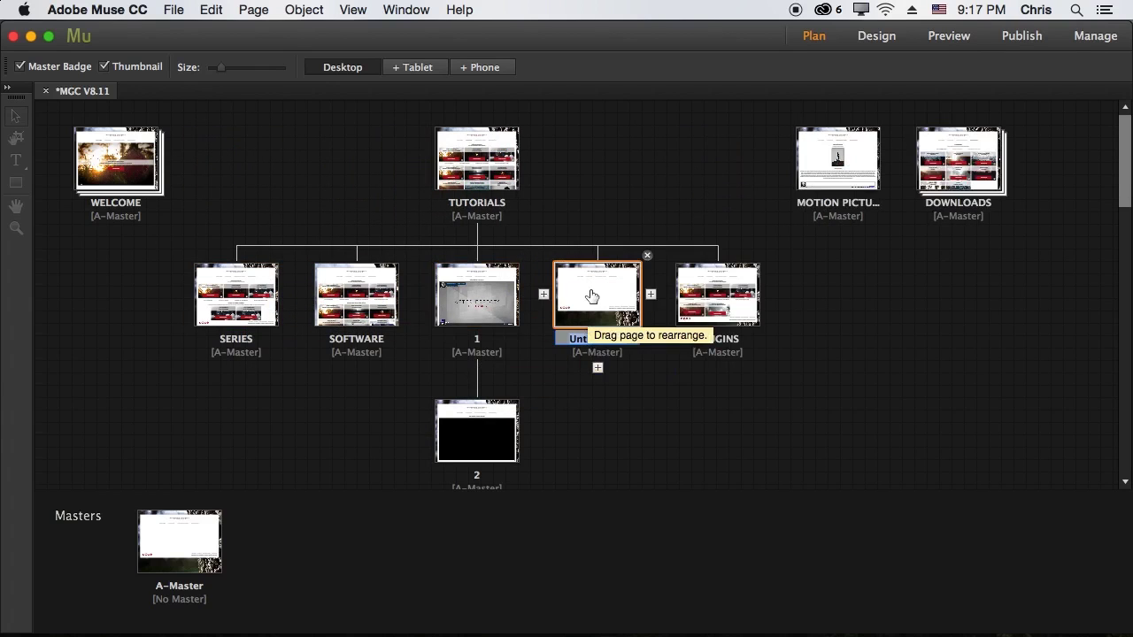
# Place Untitled 21 between page 1 and PLUGINS and open it for editing
pyautogui.moveTo(591, 295); pyautogui.dragTo(469, 371)
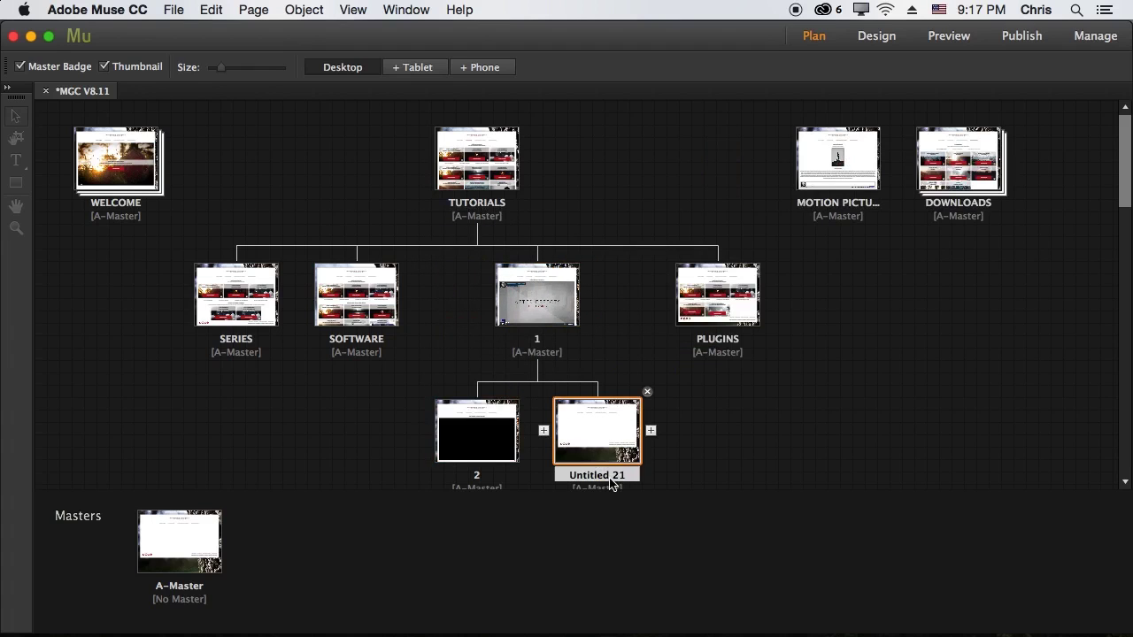
pyautogui.moveTo(614, 465); pyautogui.dragTo(607, 303)
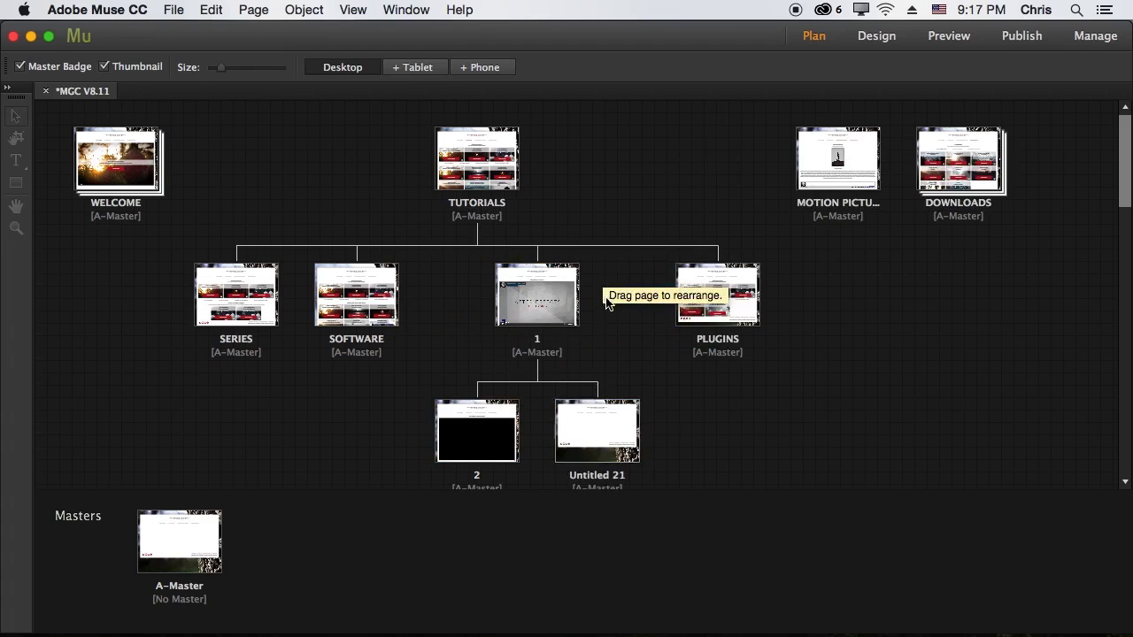
pyautogui.moveTo(605, 409); pyautogui.dragTo(607, 295)
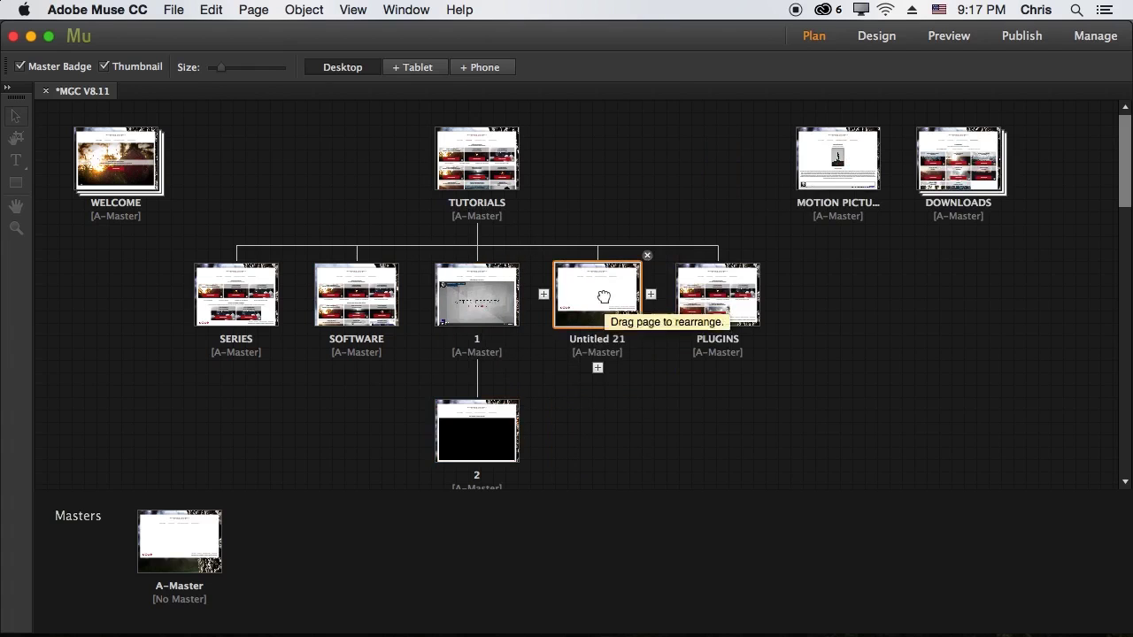
pyautogui.doubleClick(604, 296)
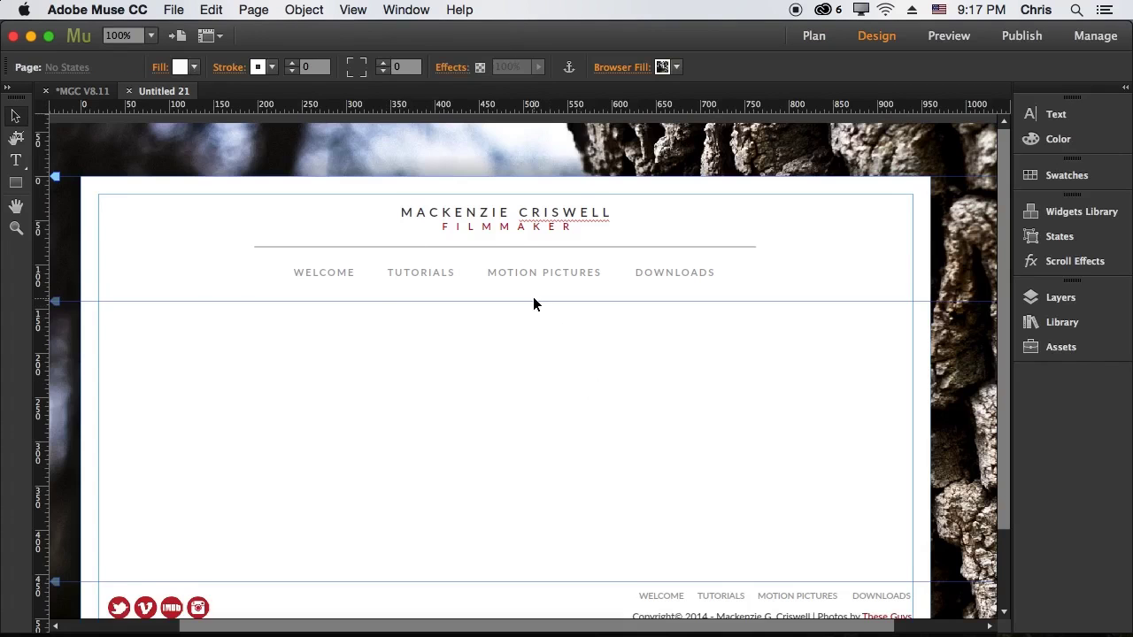
# Scroll through the empty Untitled 21 page, then bring up the File menu
pyautogui.scroll(-2, 531, 302)
pyautogui.scroll(-1, 557, 310)
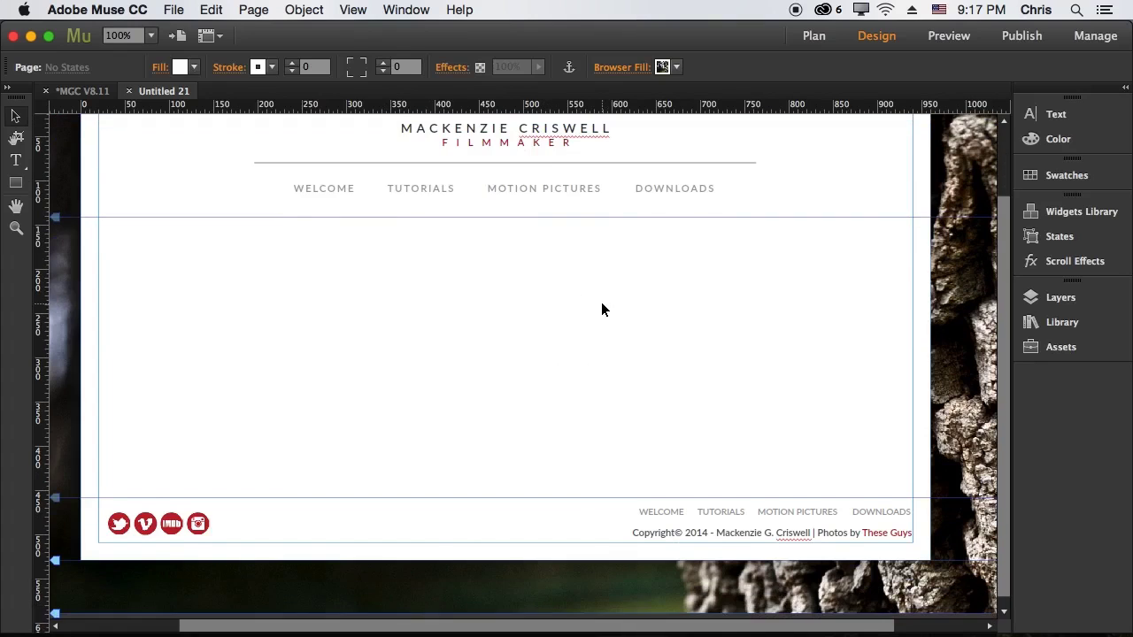
pyautogui.scroll(1, 608, 308)
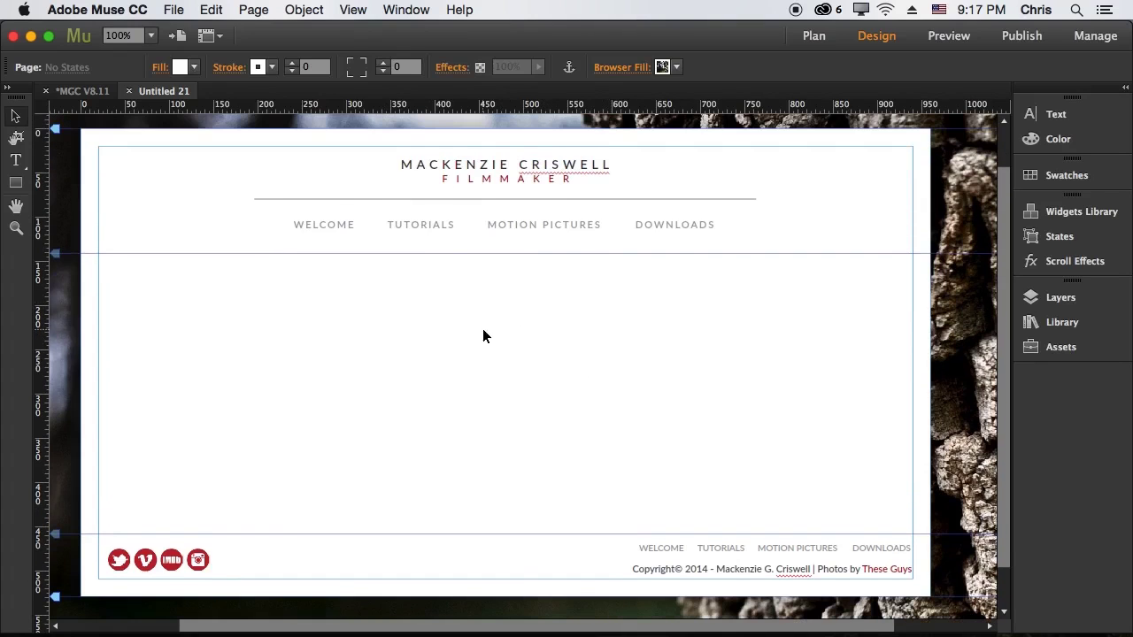
pyautogui.scroll(-1, 483, 333)
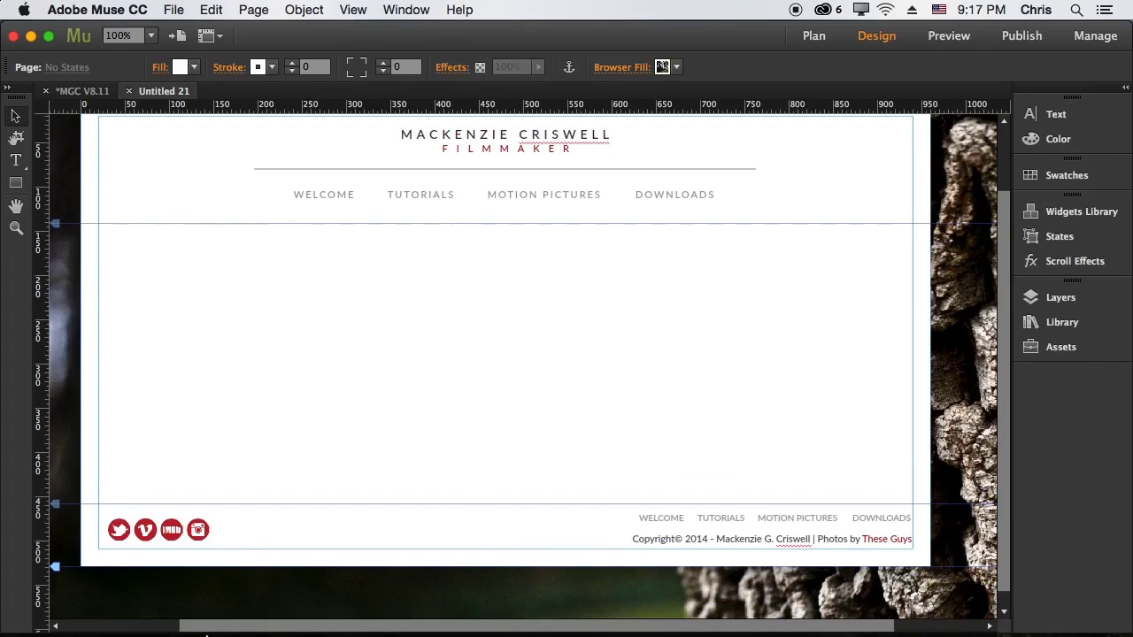
pyautogui.moveTo(239, 624)
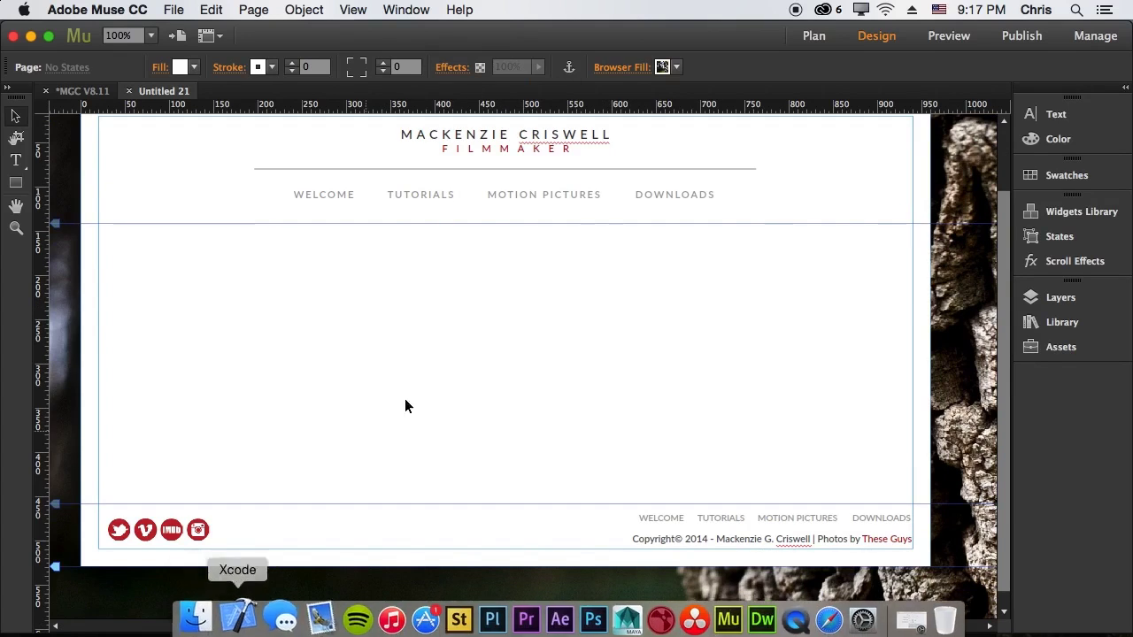
pyautogui.scroll(1, 955, 267)
pyautogui.scroll(1, 955, 267)
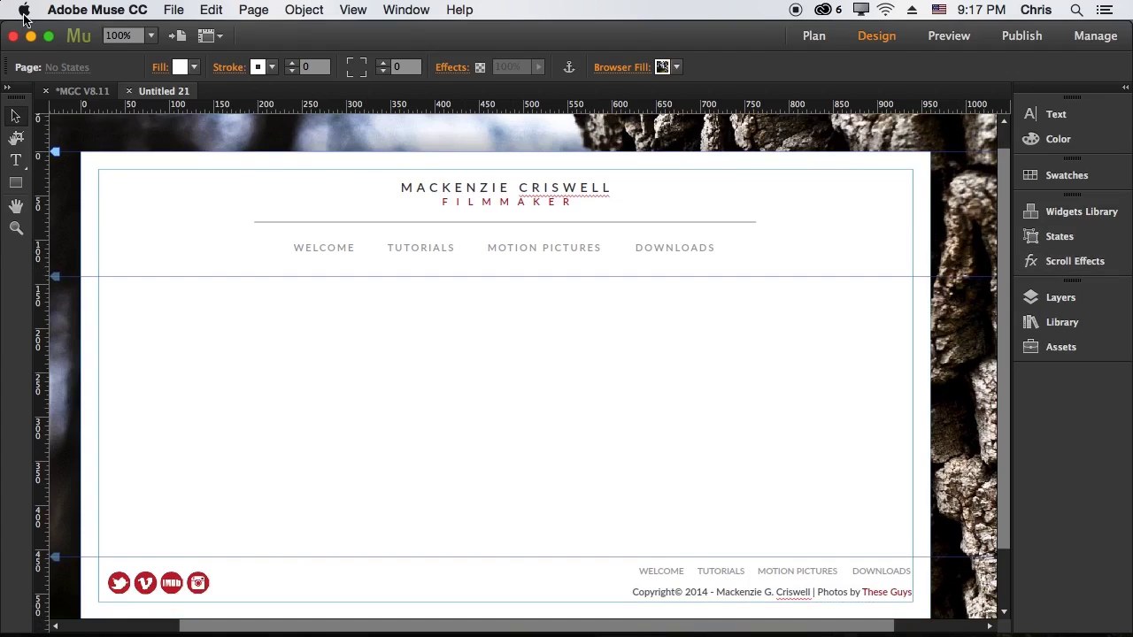
pyautogui.click(175, 10)
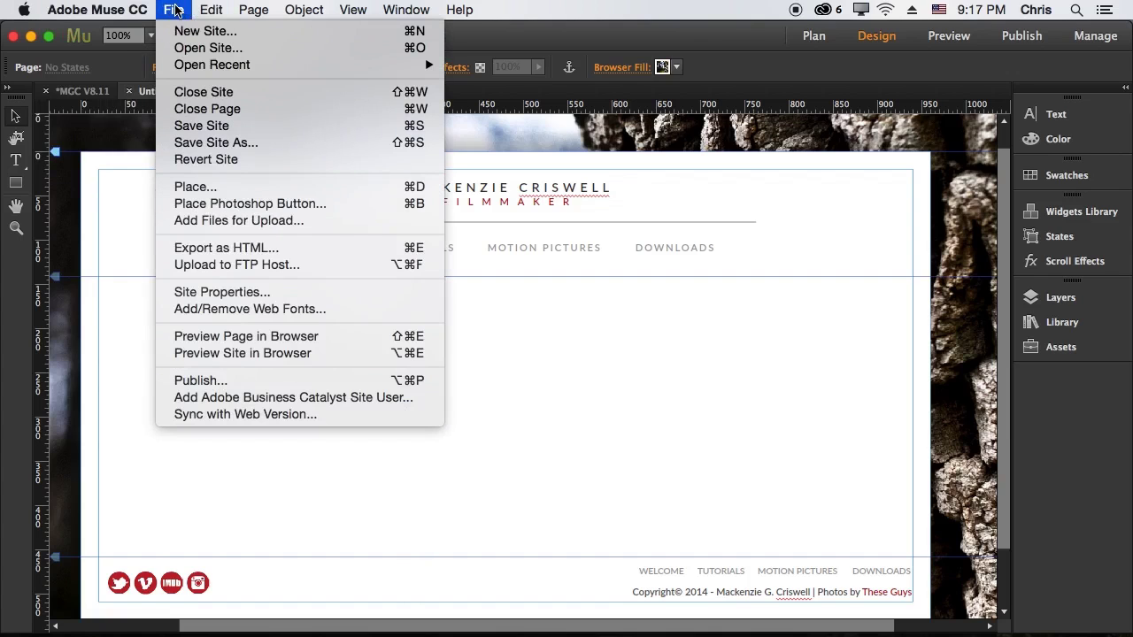
# Add video.mov from Documents > MC_HTML as a file to upload with the site
pyautogui.click(255, 221)
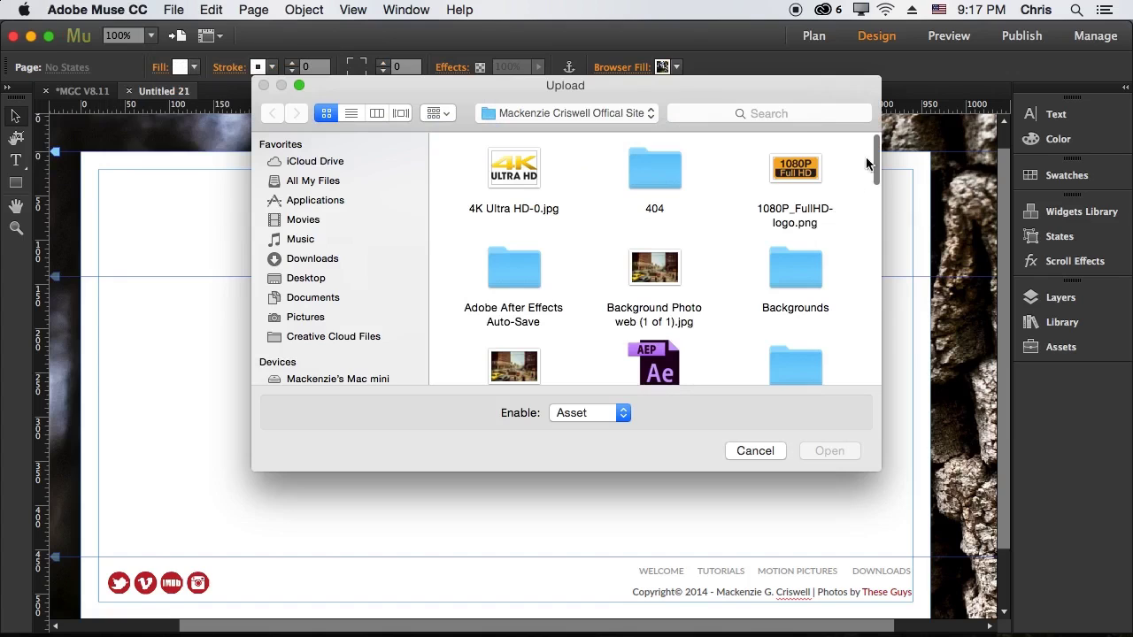
pyautogui.moveTo(876, 164)
pyautogui.mouseDown()
pyautogui.moveTo(871, 360)
pyautogui.moveTo(876, 146)
pyautogui.mouseUp()
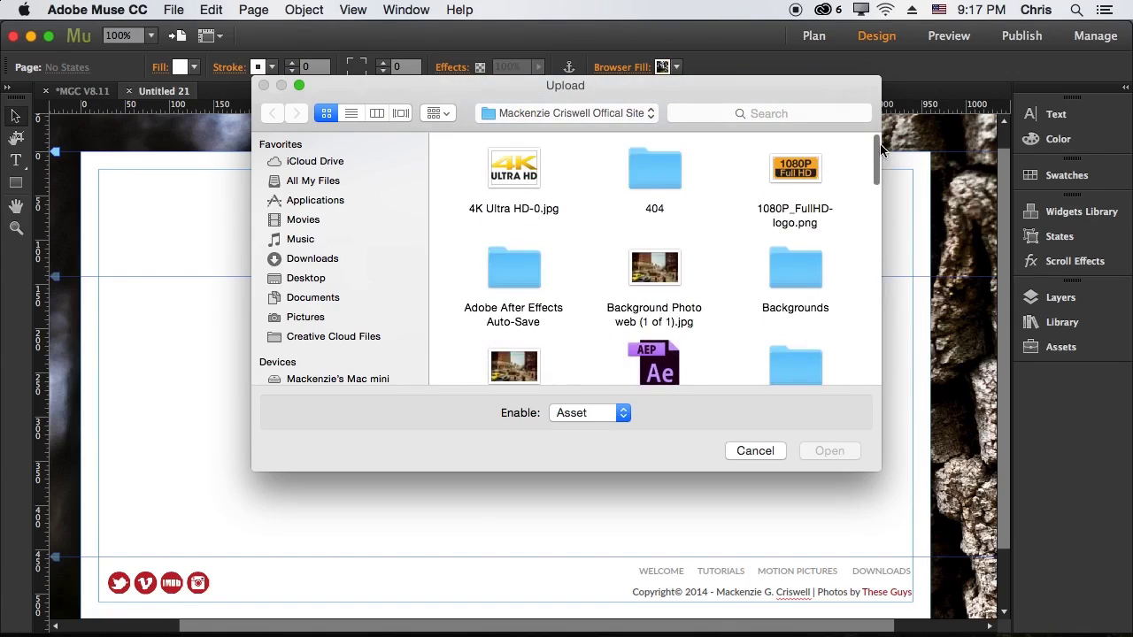
pyautogui.click(331, 262)
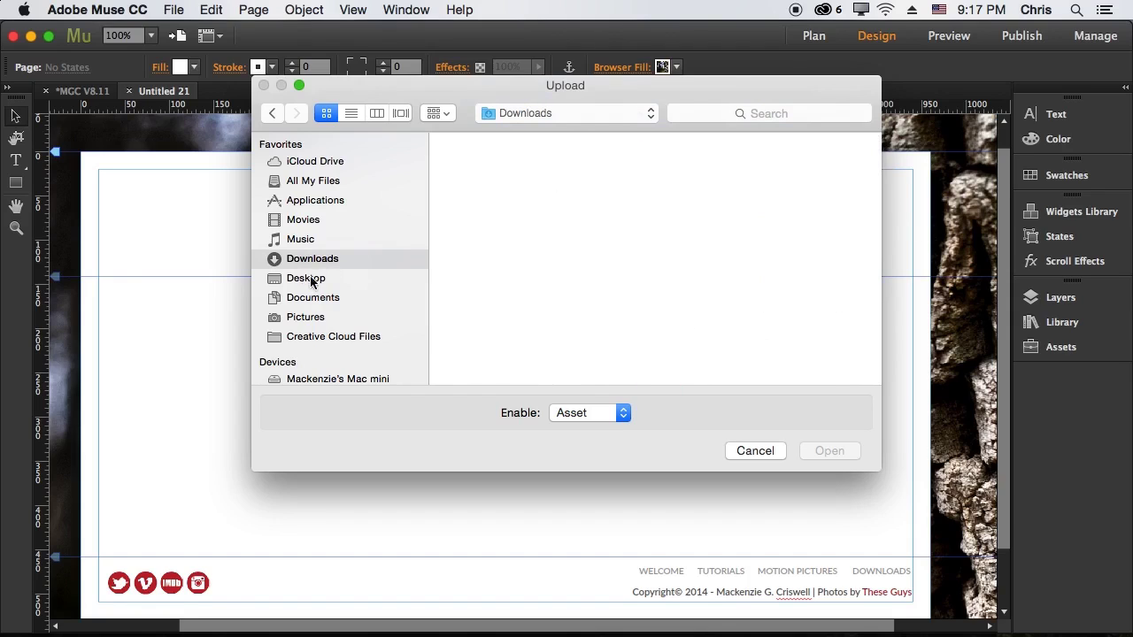
pyautogui.click(313, 298)
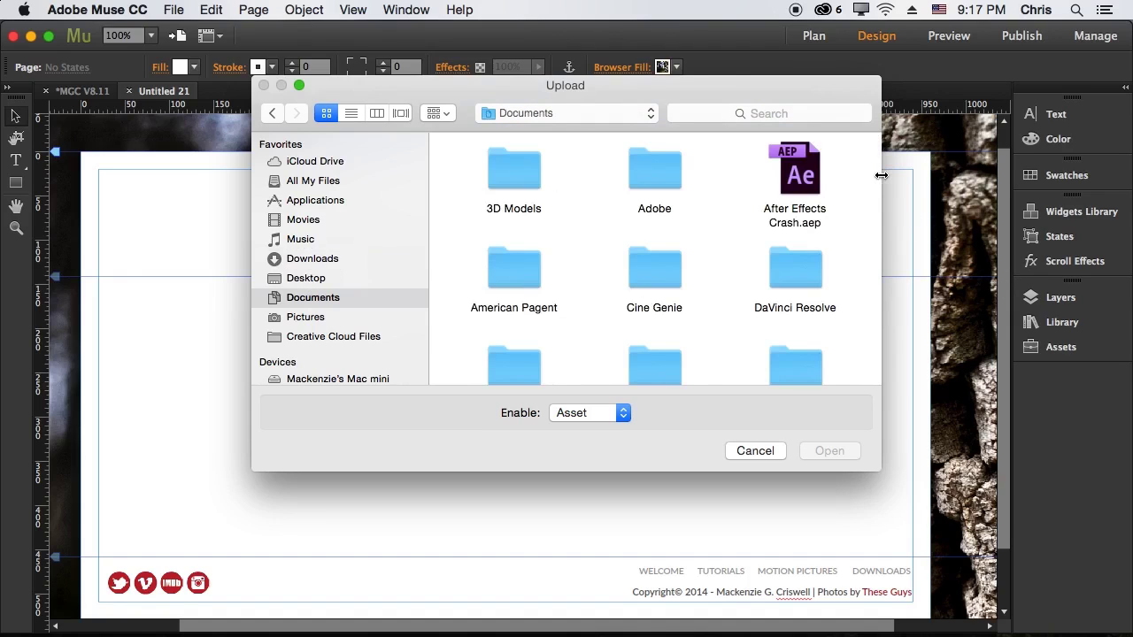
pyautogui.scroll(-10, 839, 246)
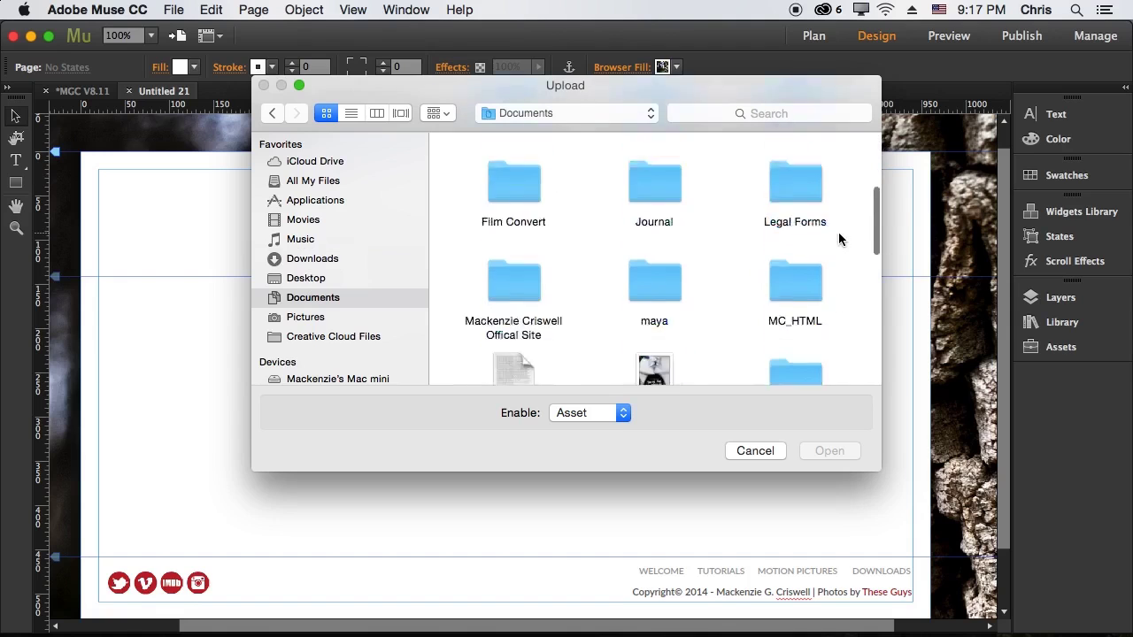
pyautogui.doubleClick(799, 152)
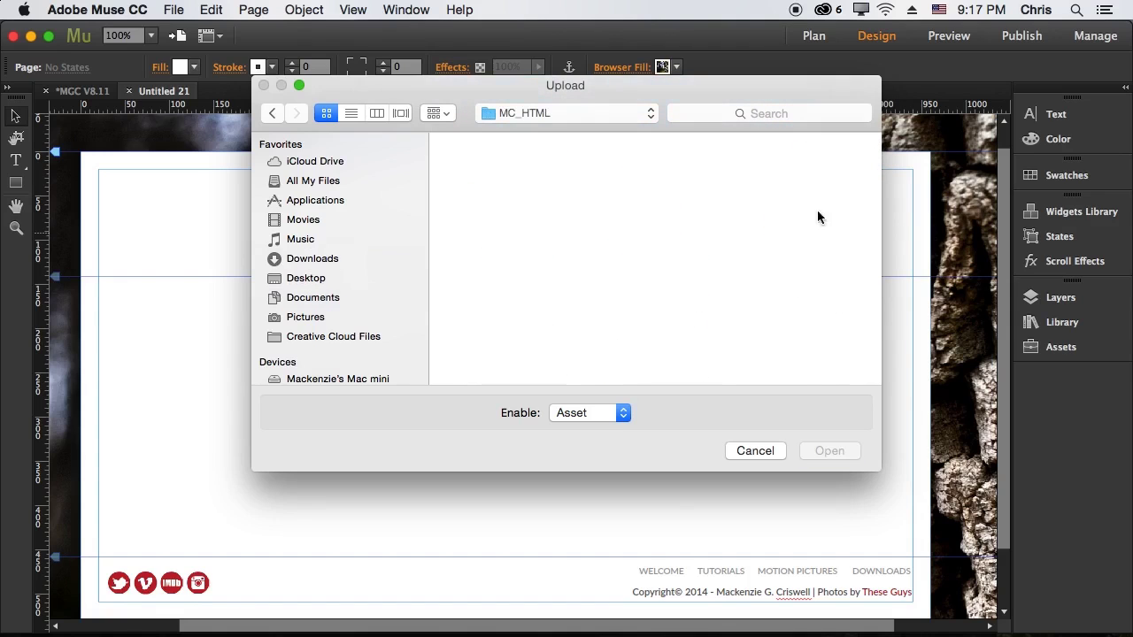
pyautogui.scroll(-15, 806, 332)
pyautogui.scroll(5, 777, 335)
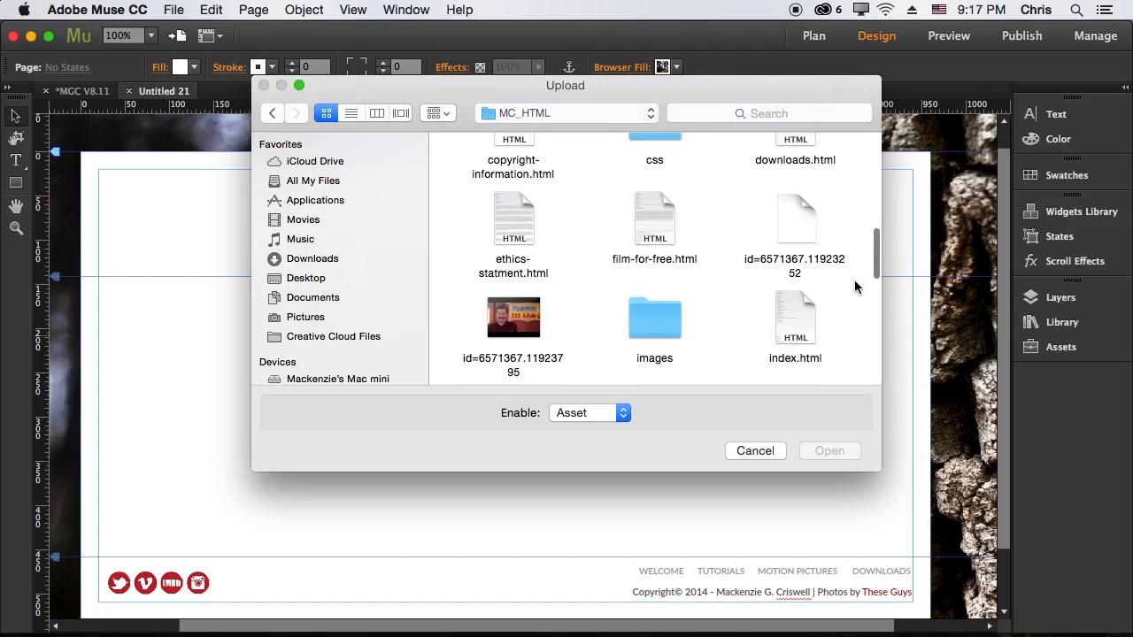
pyautogui.moveTo(875, 259); pyautogui.dragTo(872, 369)
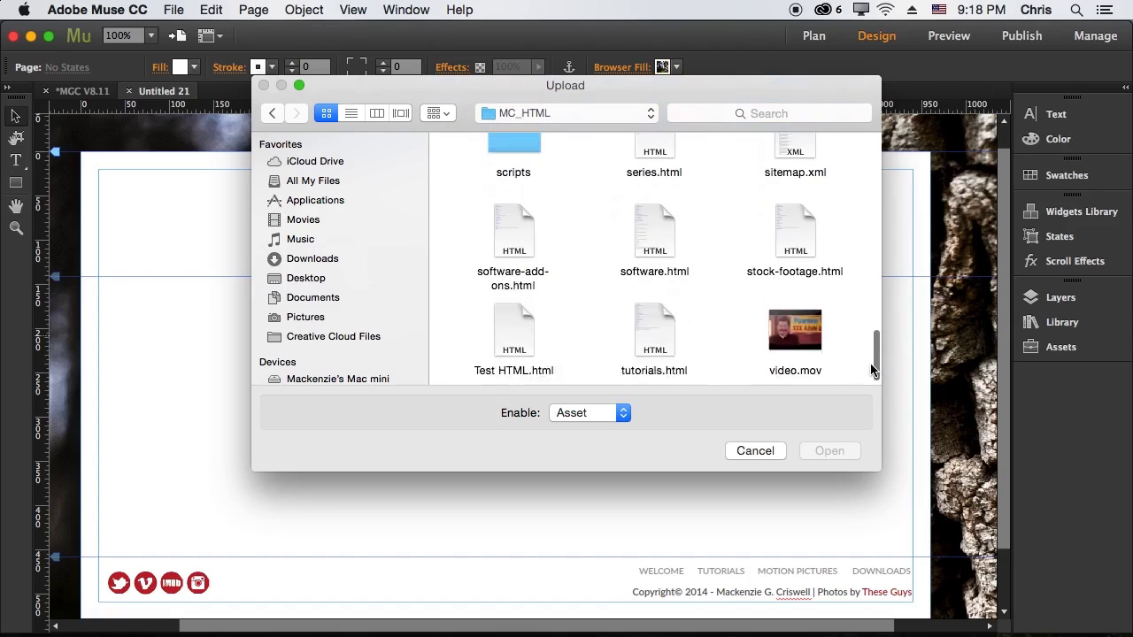
pyautogui.click(799, 323)
pyautogui.click(829, 451)
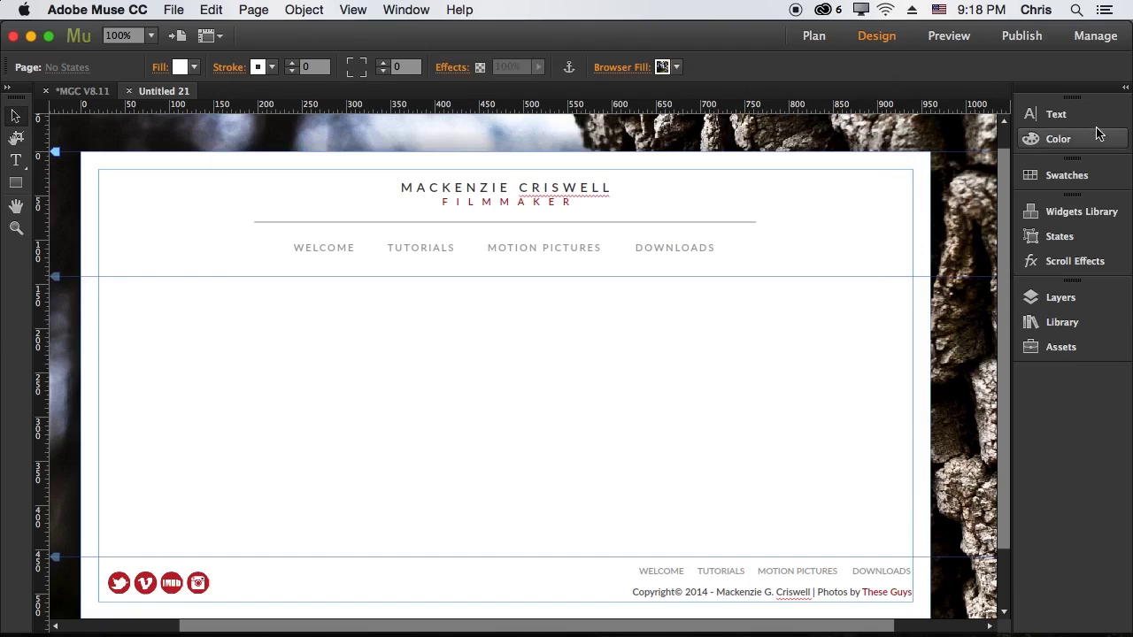
pyautogui.click(1079, 347)
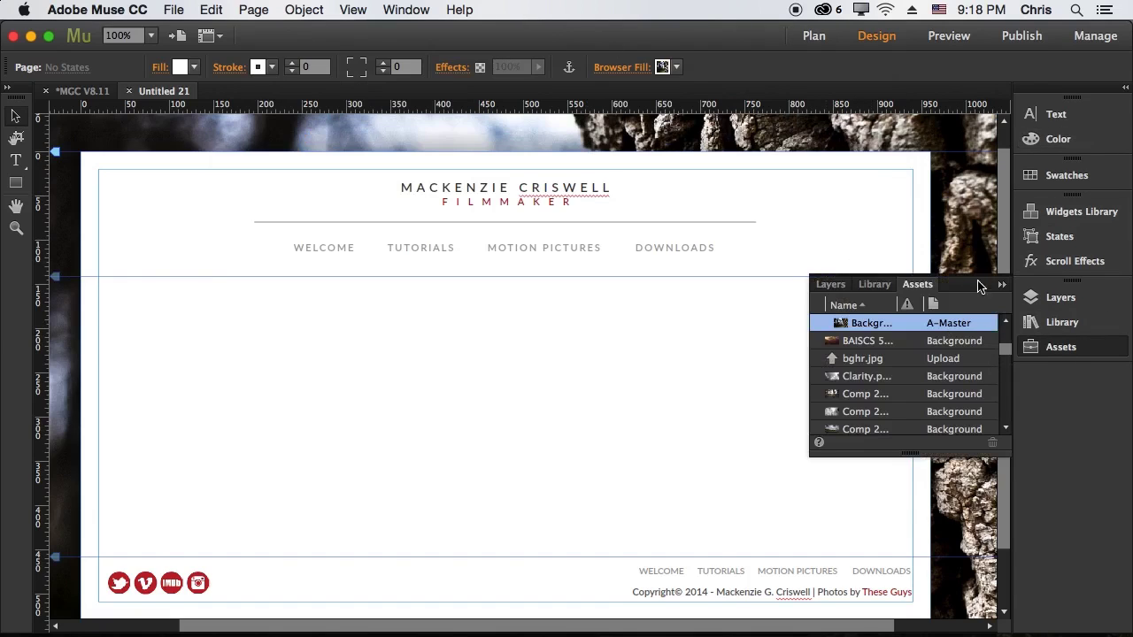
pyautogui.moveTo(980, 455); pyautogui.dragTo(980, 584)
pyautogui.moveTo(1007, 399); pyautogui.dragTo(1007, 531)
pyautogui.click(889, 524)
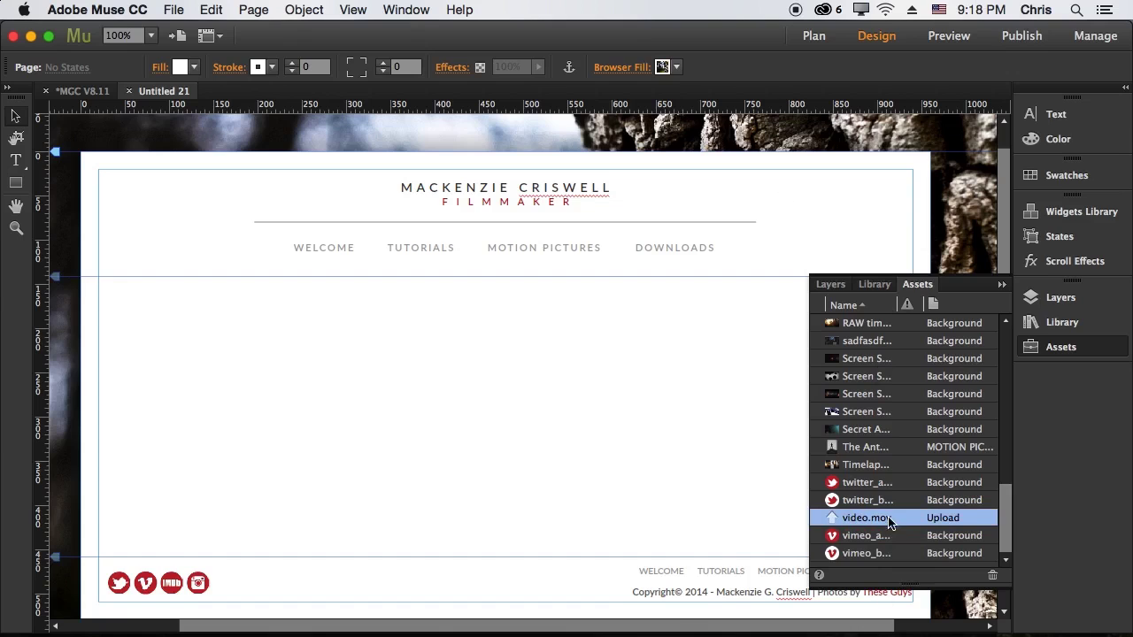
pyautogui.moveTo(836, 526)
pyautogui.scroll(5, 863, 485)
pyautogui.scroll(5, 863, 487)
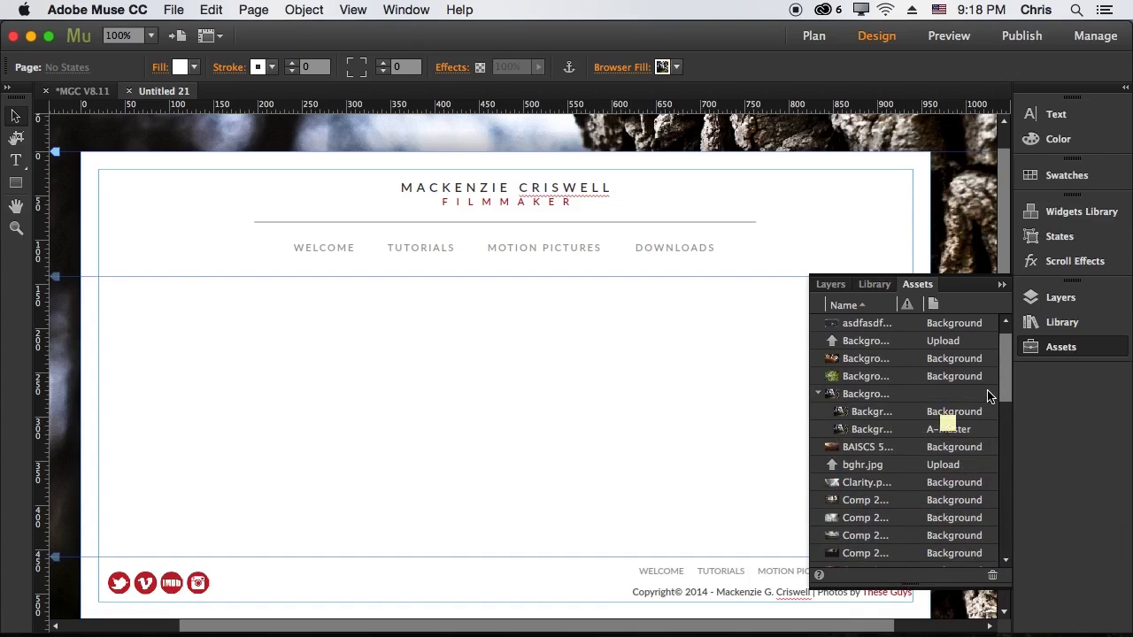
pyautogui.click(1062, 348)
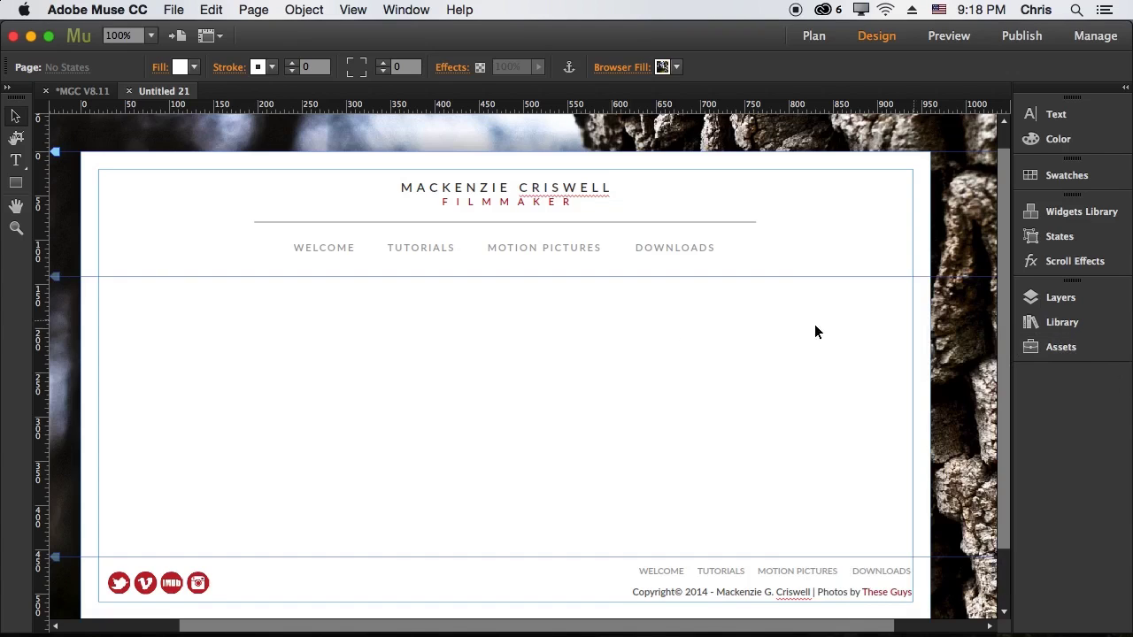
# Insert an HTML block via the Object menu, then cancel it
pyautogui.click(305, 11)
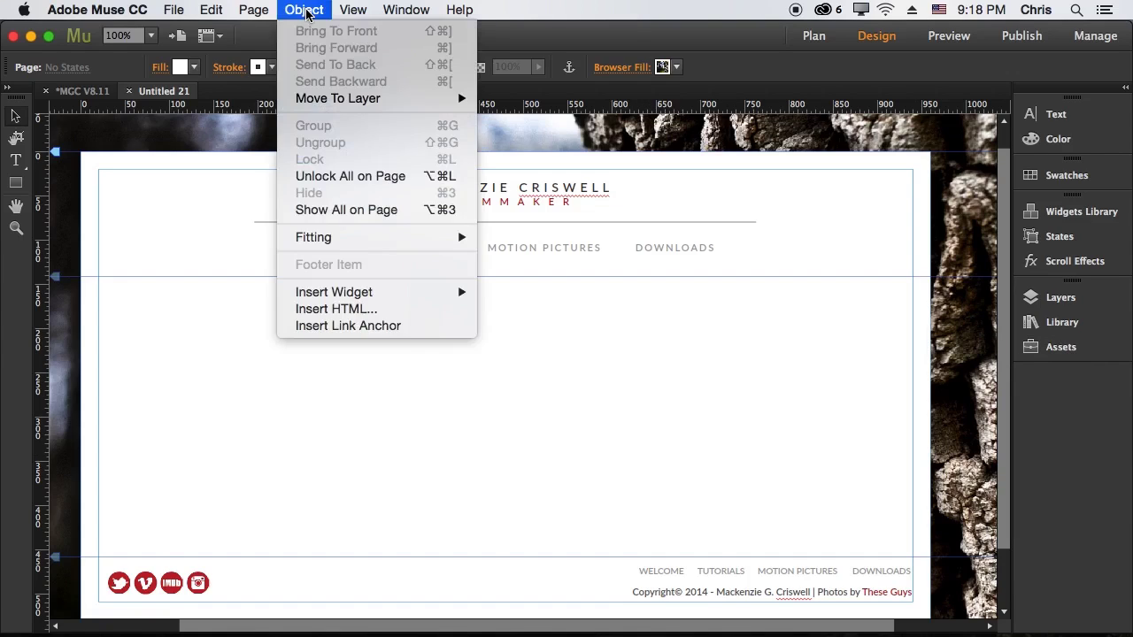
pyautogui.click(355, 310)
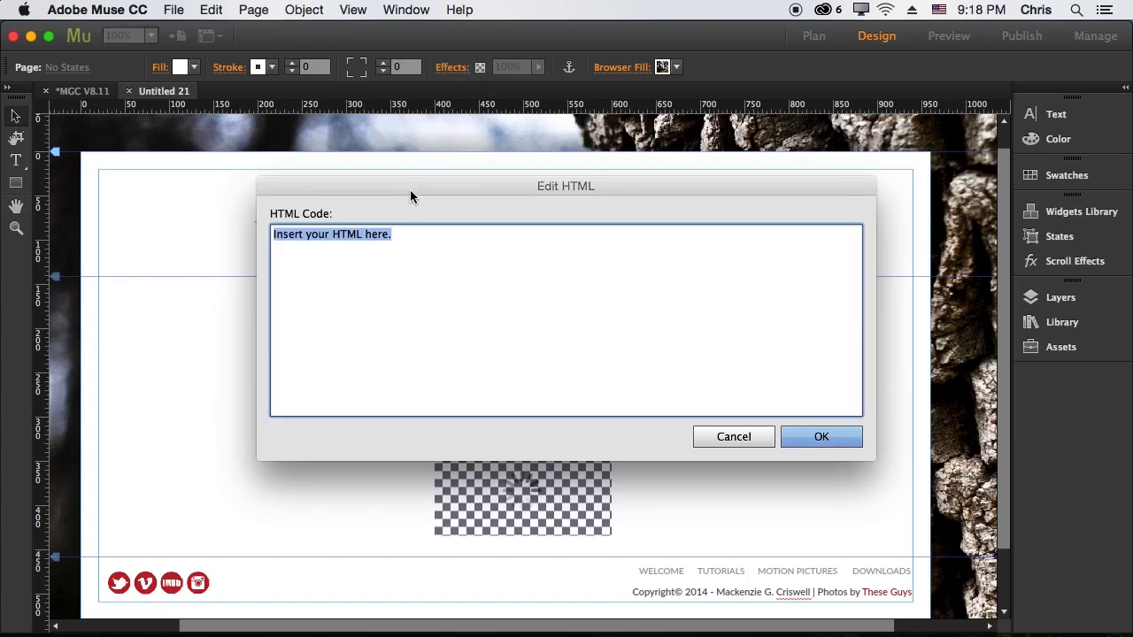
pyautogui.moveTo(410, 190); pyautogui.dragTo(361, 181)
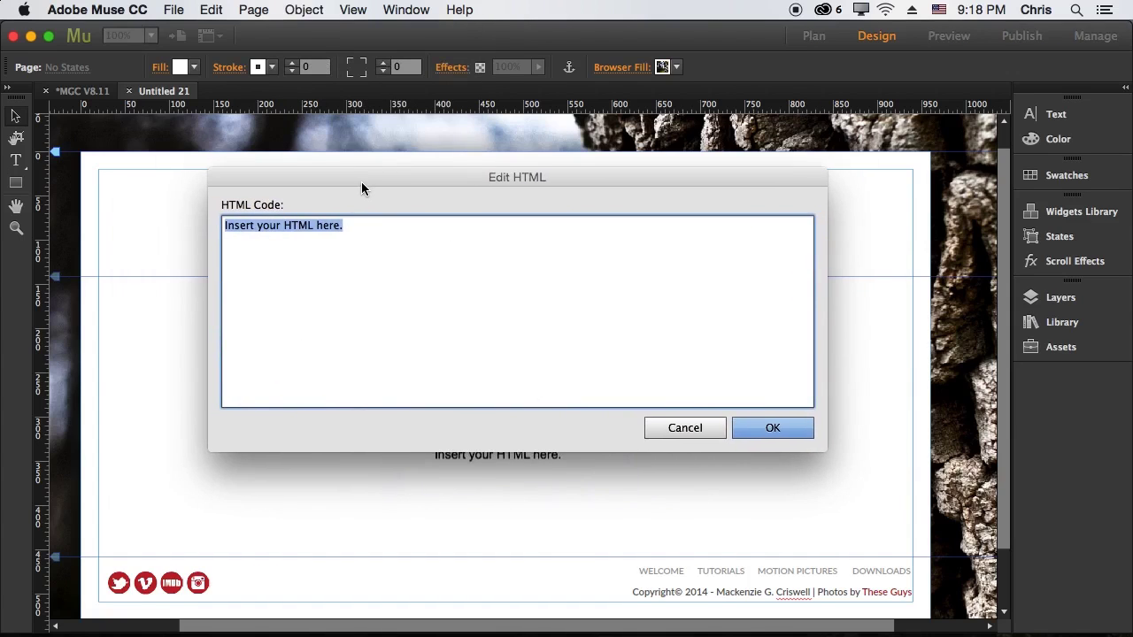
pyautogui.click(695, 432)
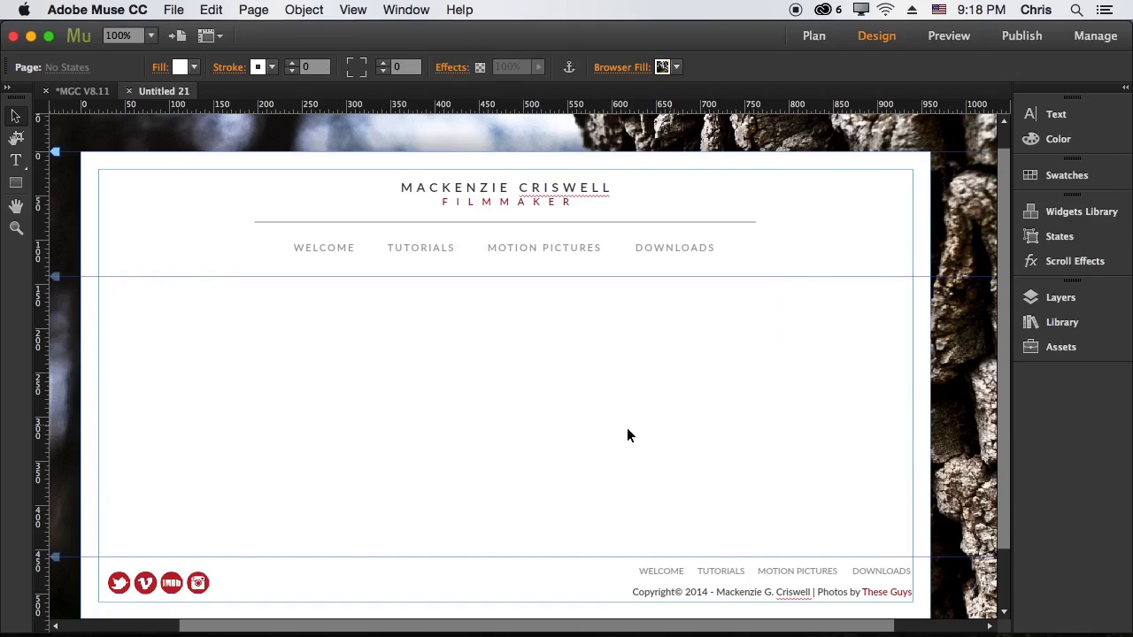
# Insert an HTML block again and start typing '<ifram' over the placeholder code
pyautogui.click(303, 10)
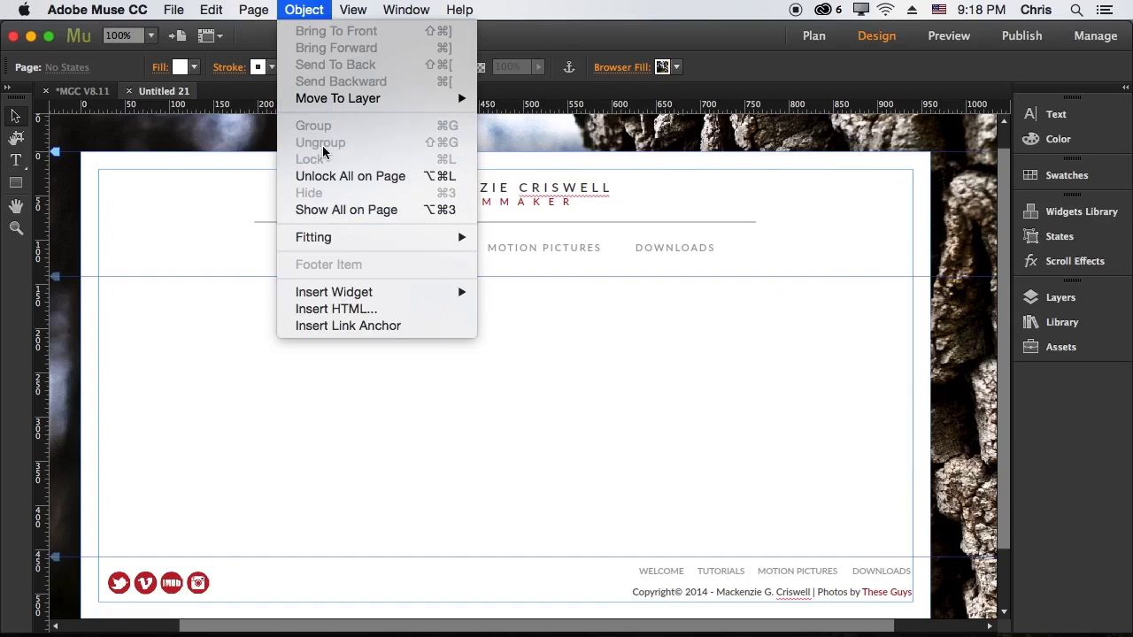
pyautogui.click(348, 309)
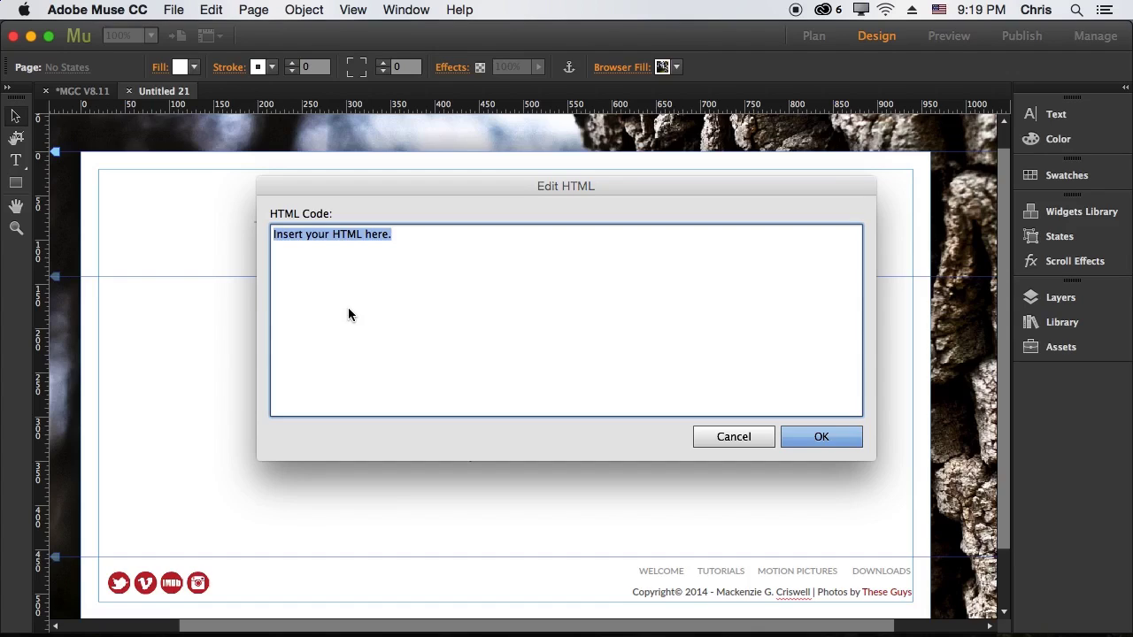
pyautogui.write('<')
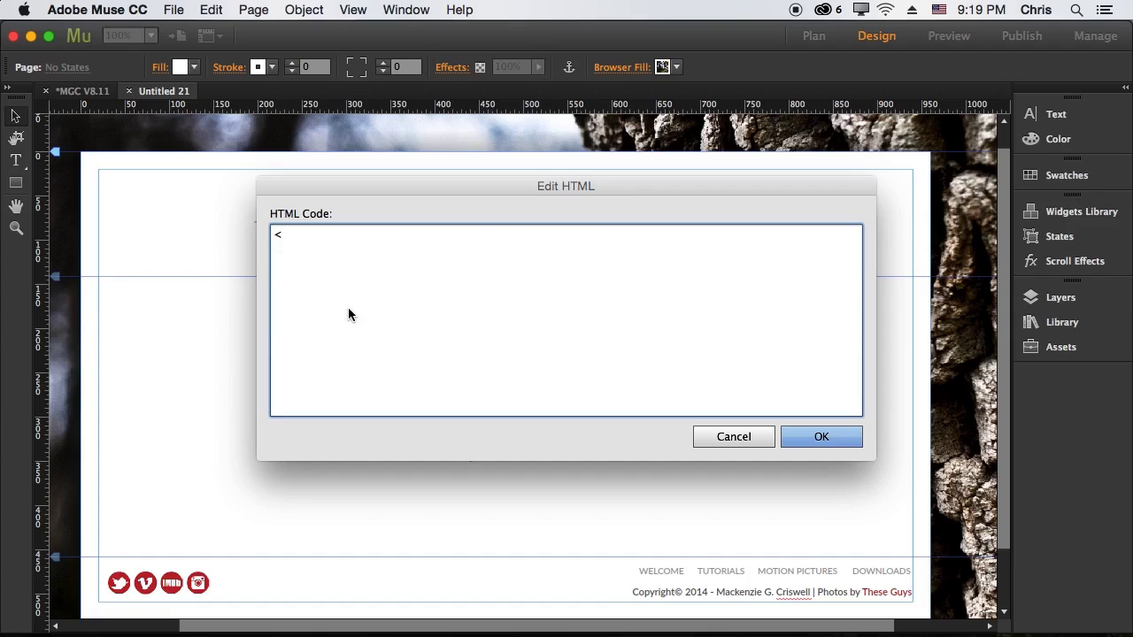
pyautogui.write('ifram')
# Finish the <iframe></iframe> tags and type 'Video not abailable' between them
pyautogui.press('BackSpace')
pyautogui.write('me')
pyautogui.write(' s')
pyautogui.press('BackSpace')
pyautogui.press('BackSpace')
pyautogui.write('><')
pyautogui.write('/')
pyautogui.write('iframe')
pyautogui.write('>')
pyautogui.write('Video ')
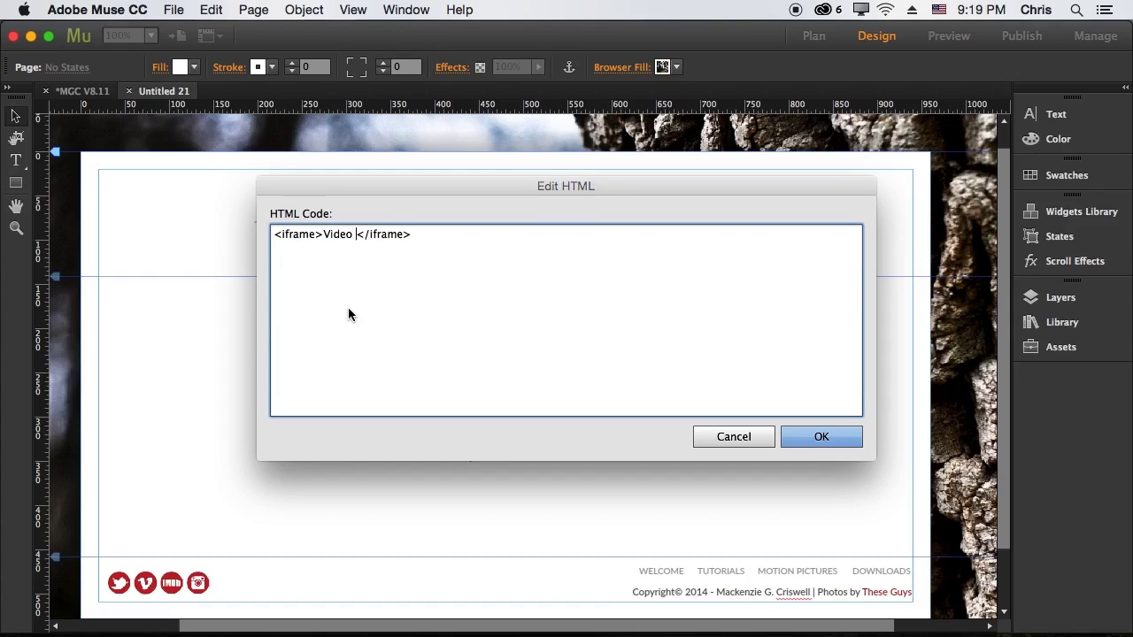
pyautogui.write('not abailable')
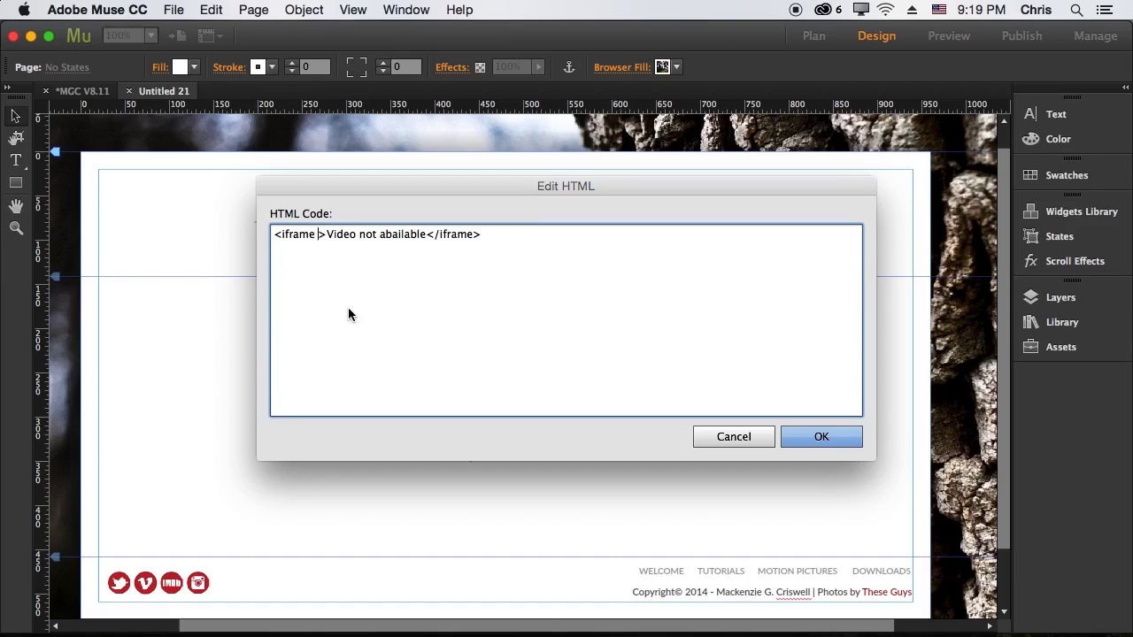
# Enter the iframe src pointing to the site's Business Catalyst assets/video.mov, with width 640
pyautogui.write('src')
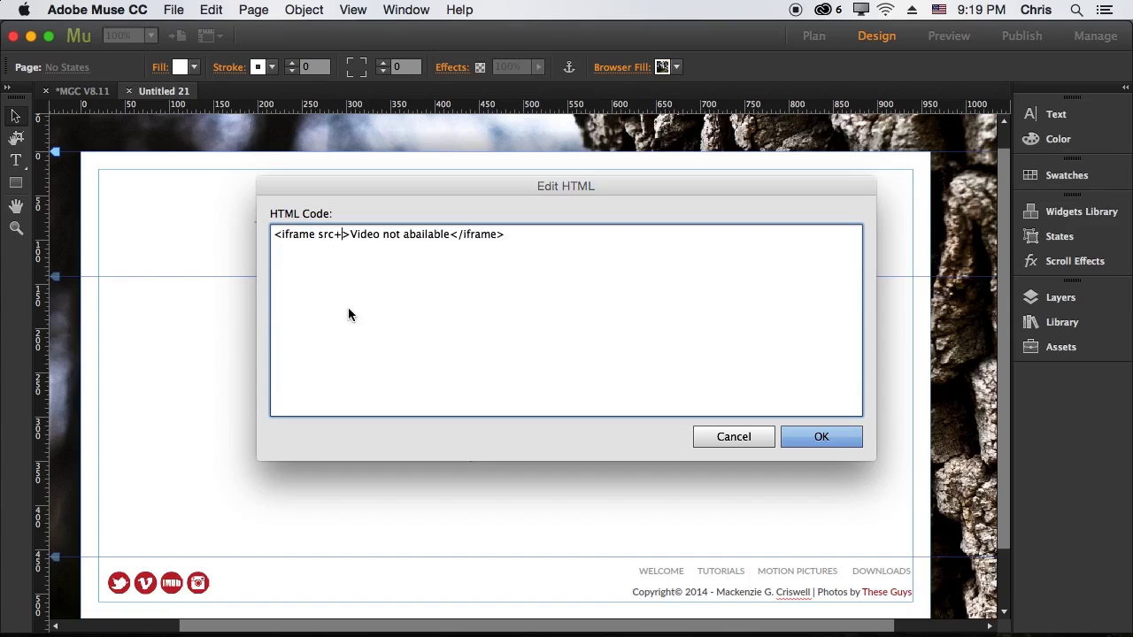
pyautogui.write('=')
pyautogui.write('"')
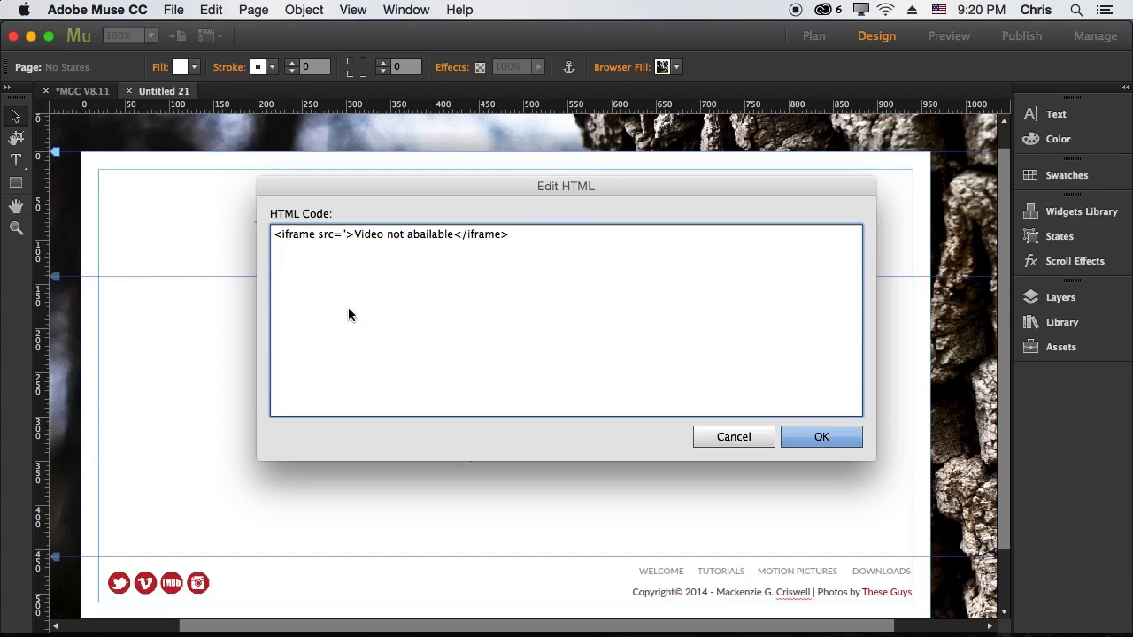
pyautogui.write('http')
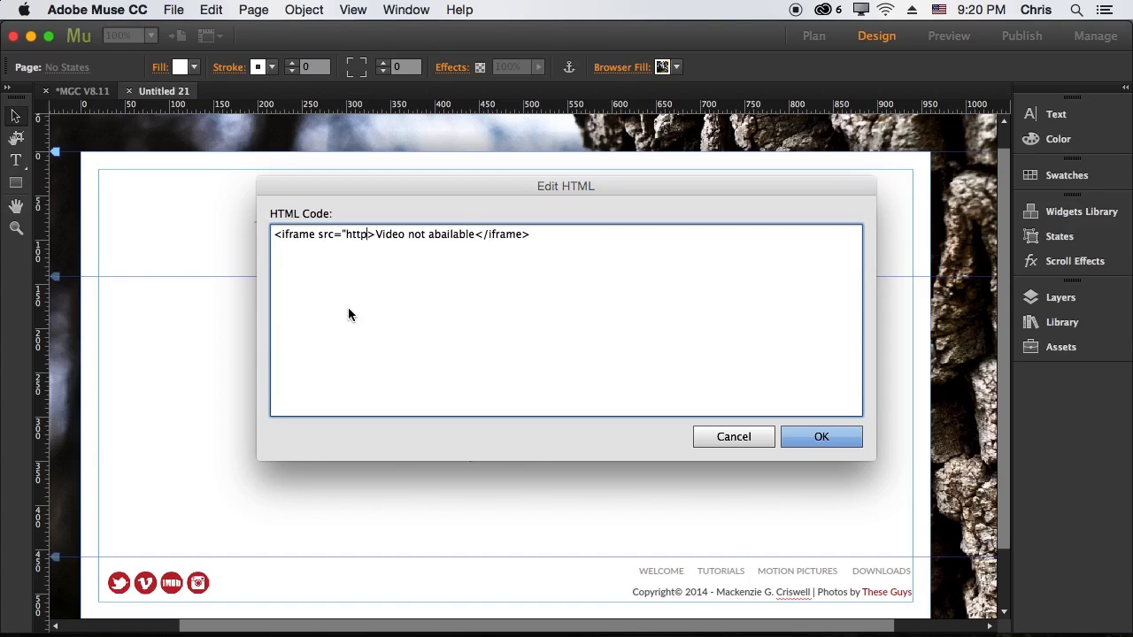
pyautogui.write('://w')
pyautogui.write('ww.')
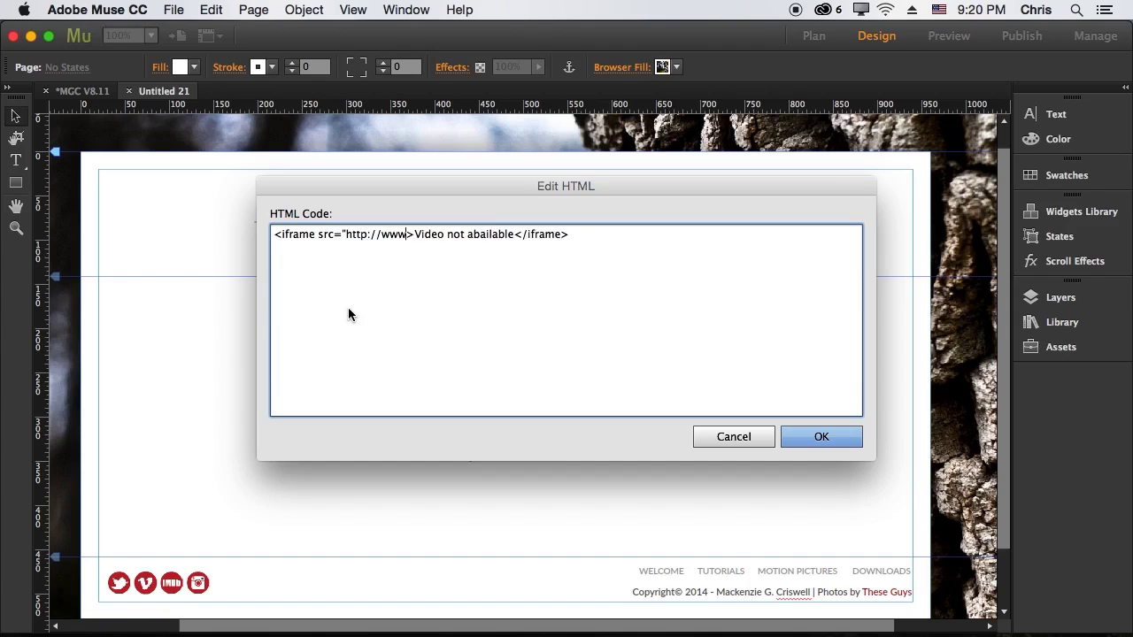
pyautogui.write('mackenziecrisw')
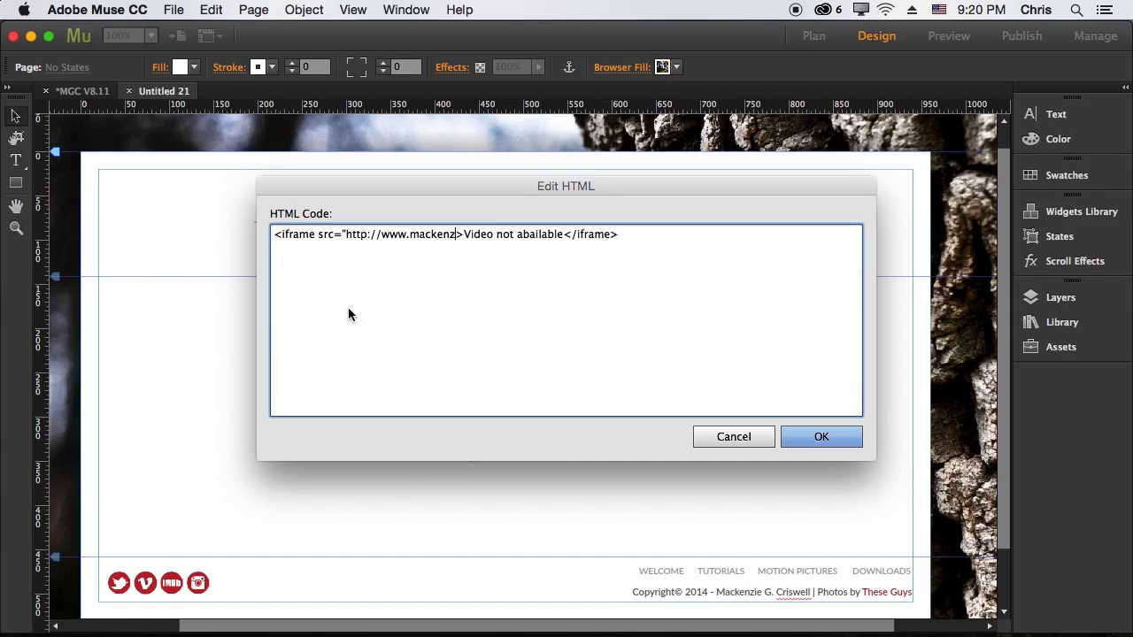
pyautogui.write('ell')
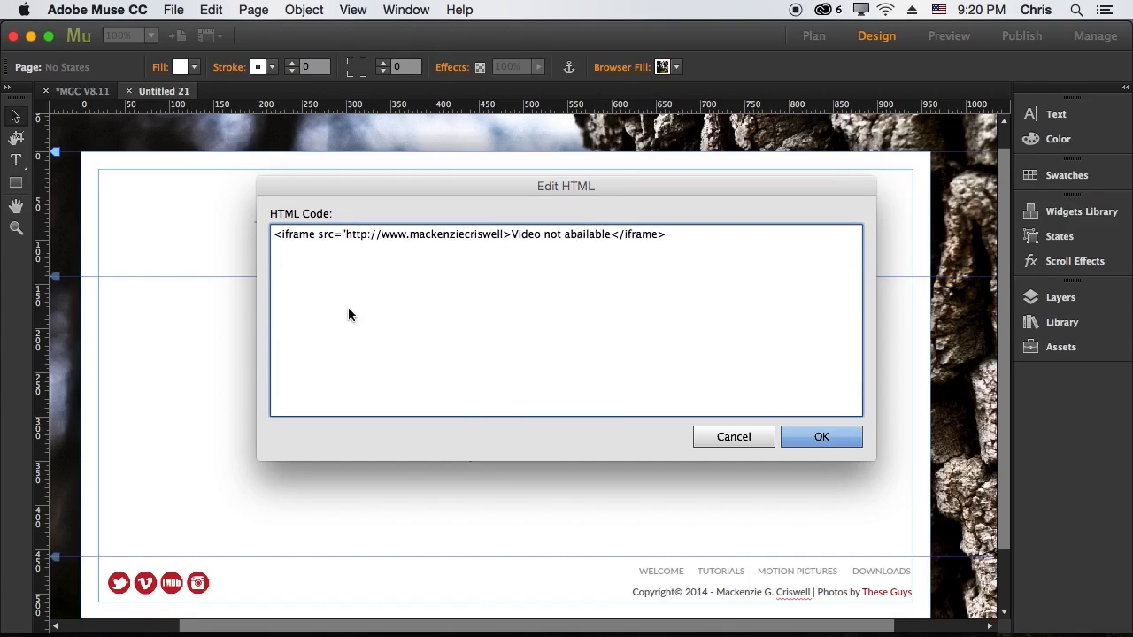
pyautogui.write('.business')
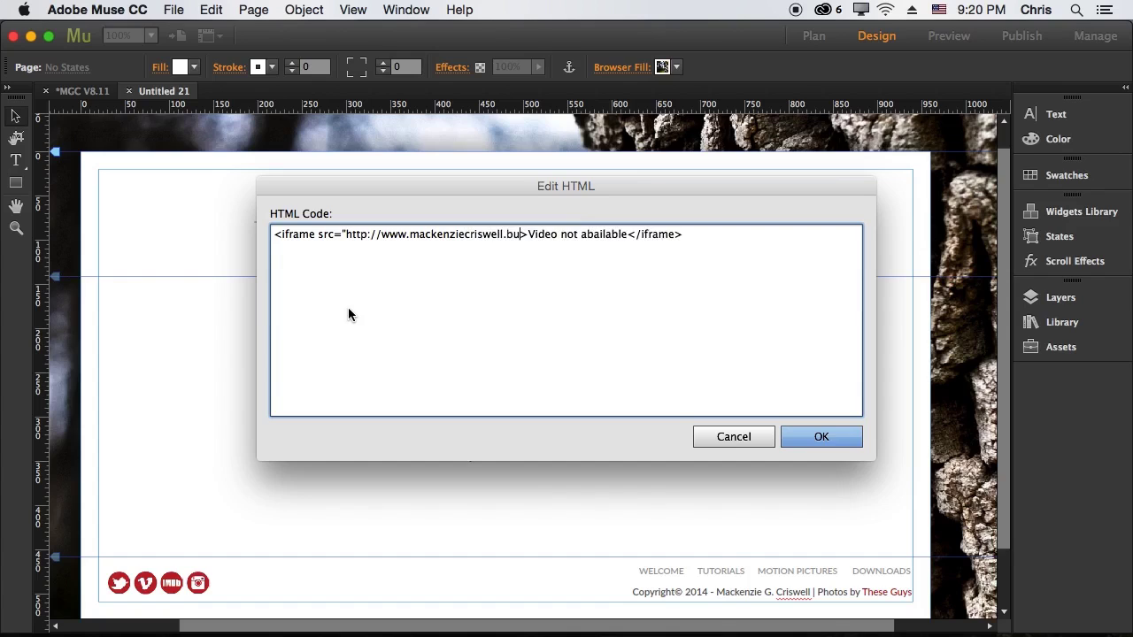
pyautogui.write('catalyst')
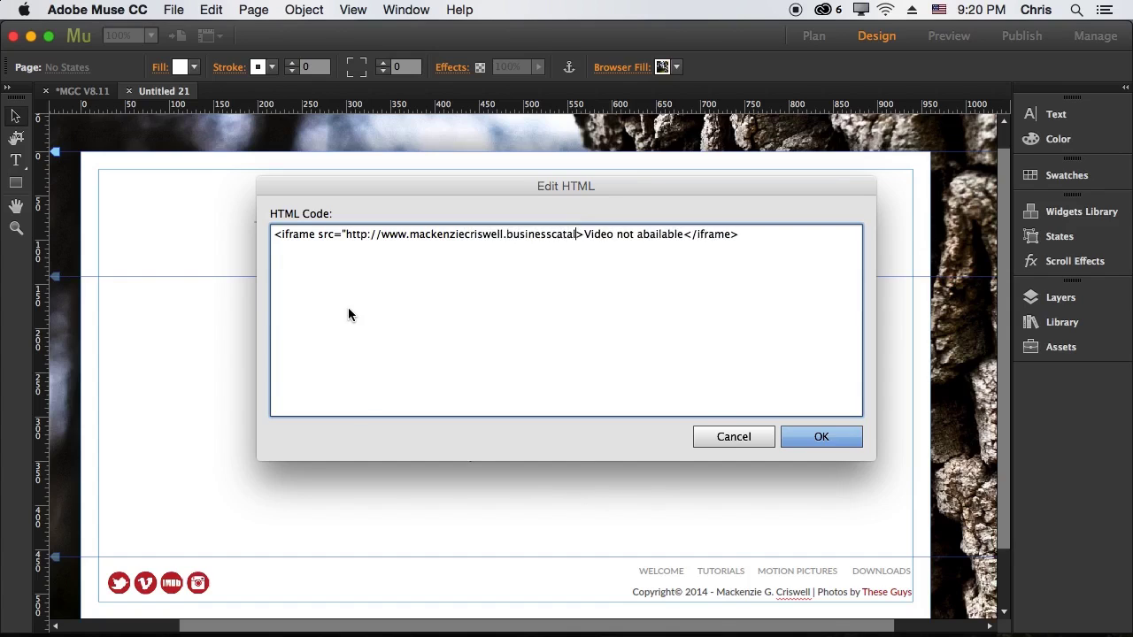
pyautogui.write('.com')
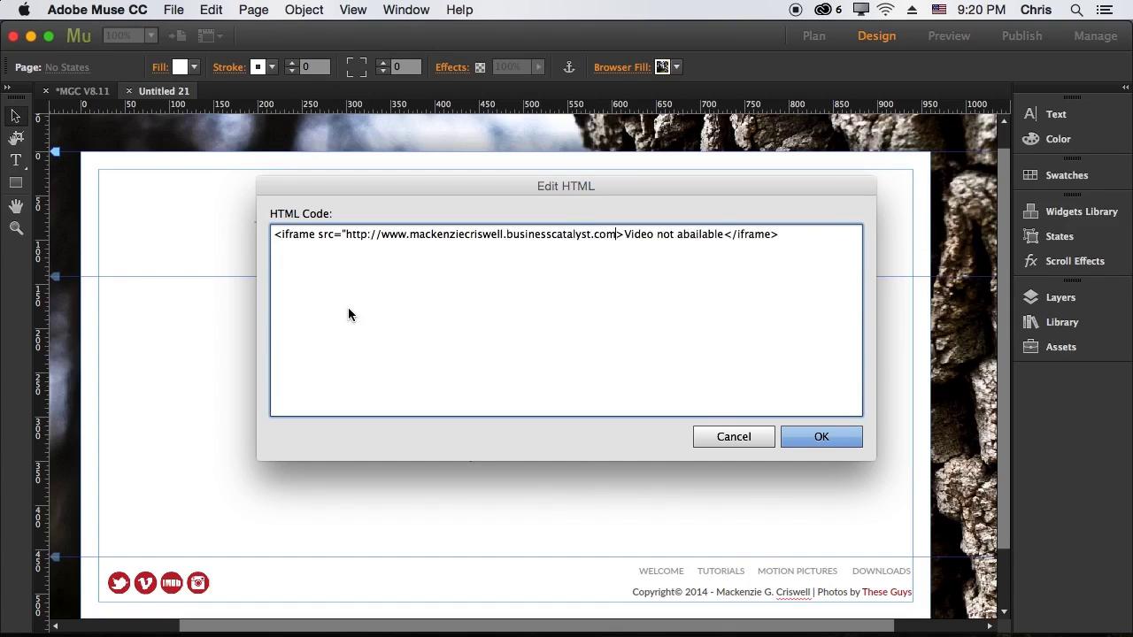
pyautogui.write('/assets')
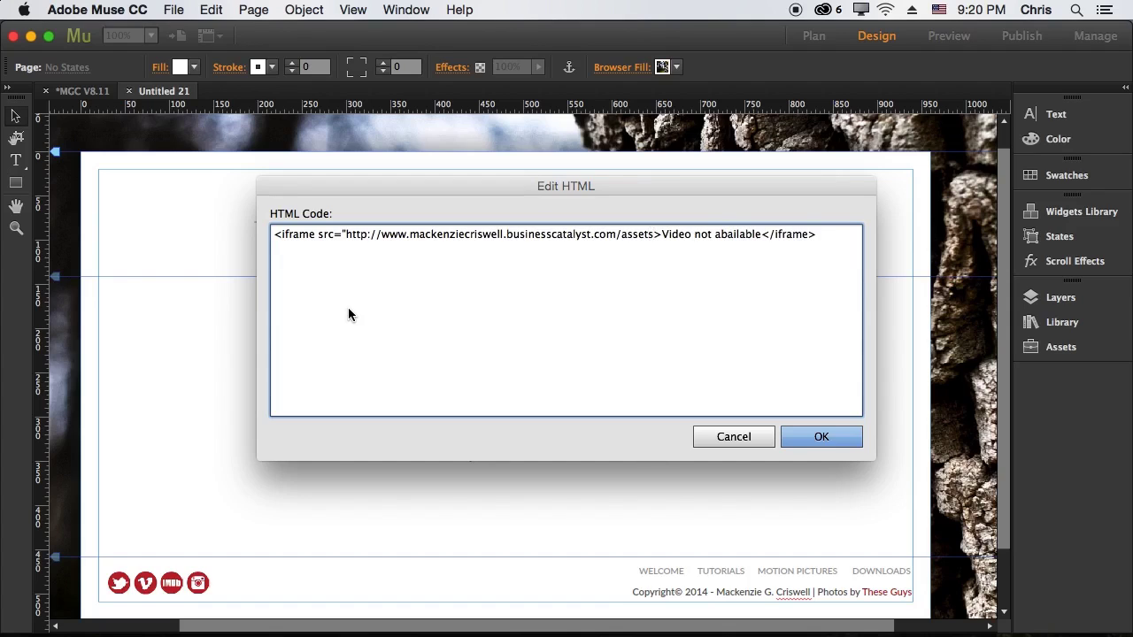
pyautogui.write('/')
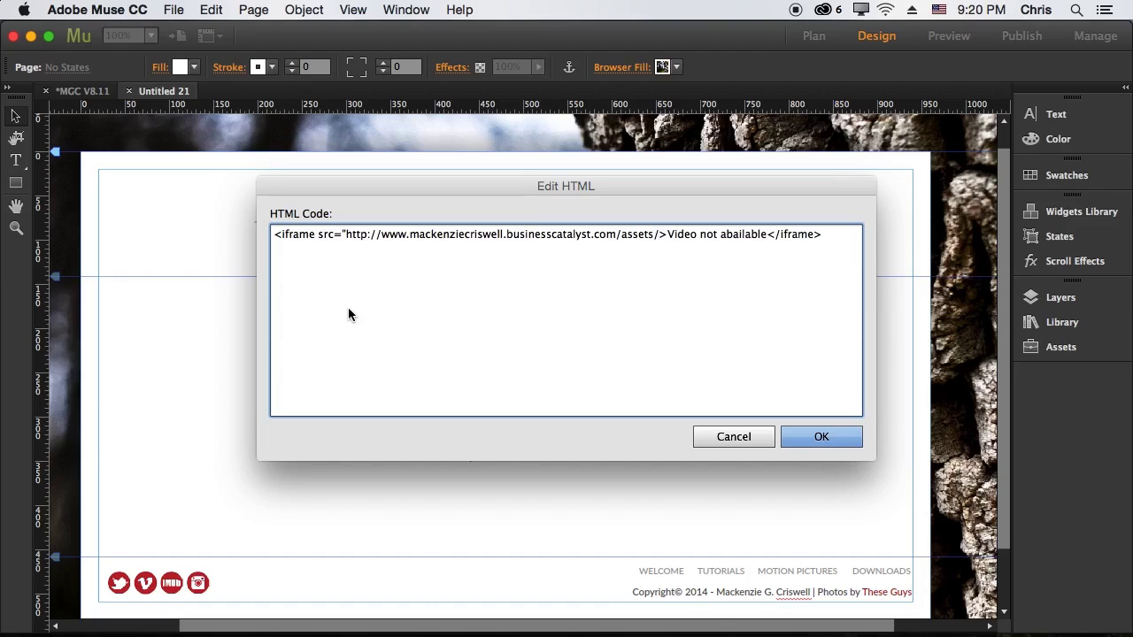
pyautogui.write('video.mov')
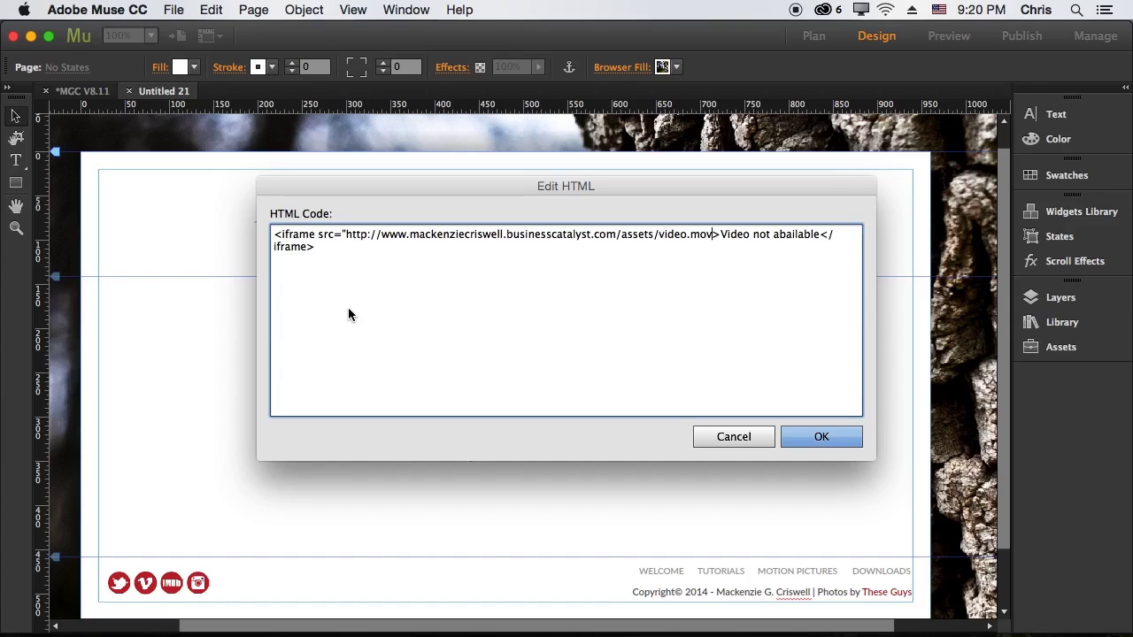
pyautogui.write(' width')
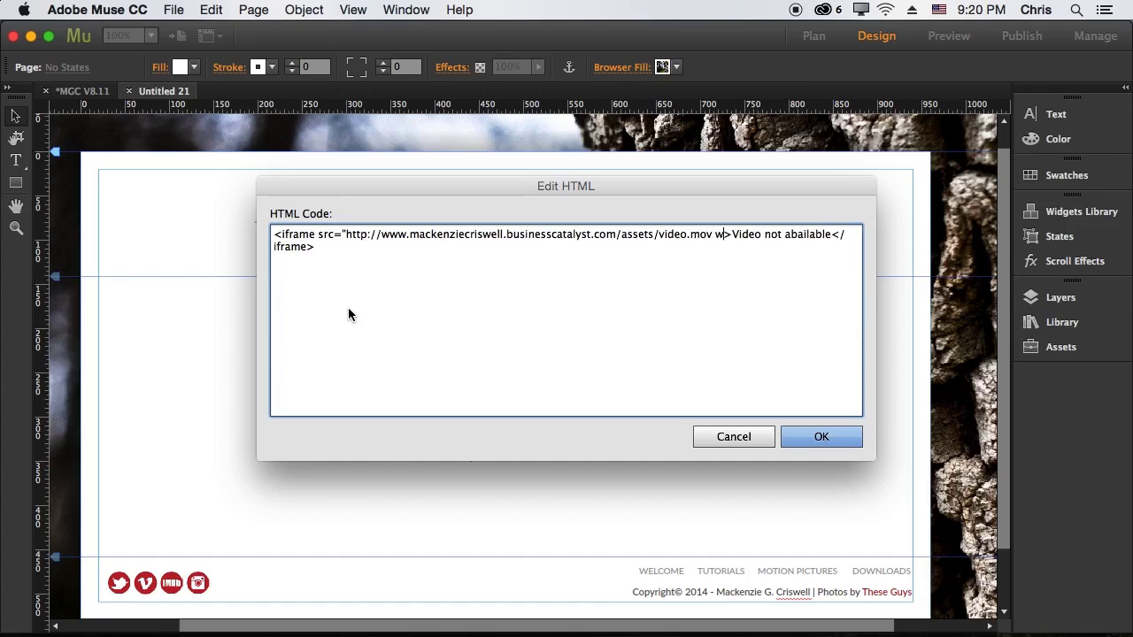
pyautogui.write('"')
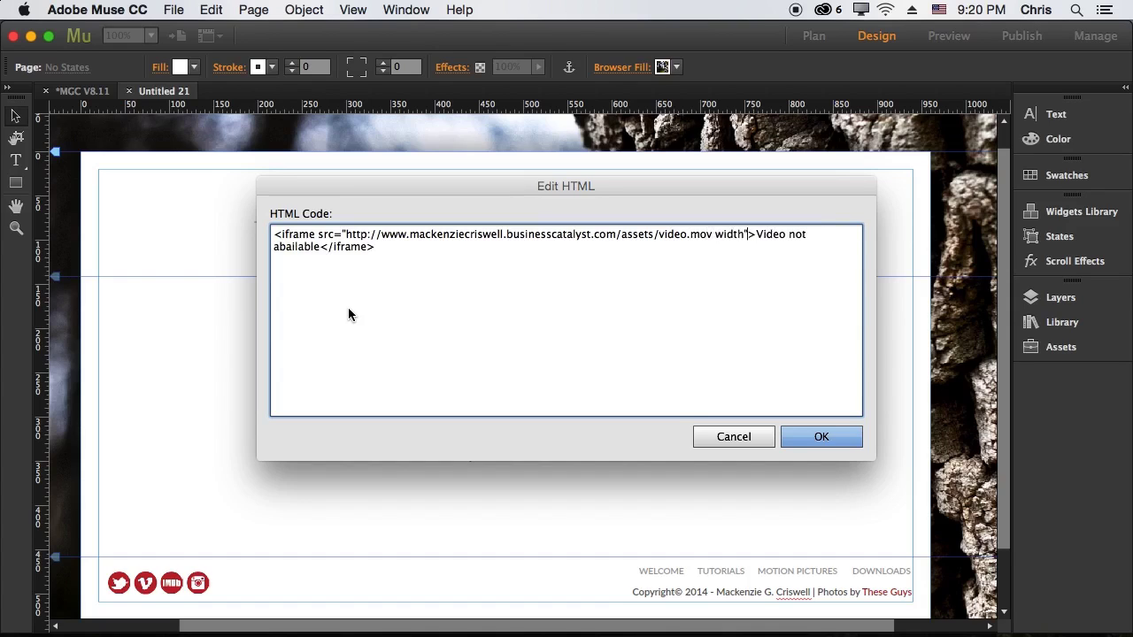
pyautogui.write('640')
pyautogui.write('"')
pyautogui.write('"')
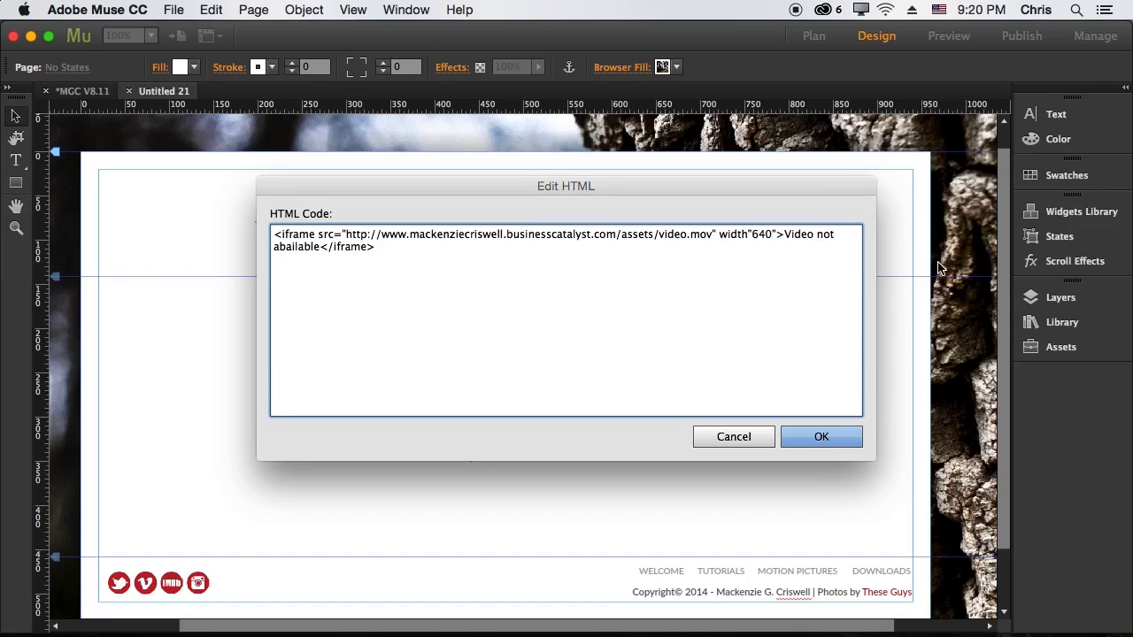
# Add a height of 360 to the iframe code
pyautogui.click(777, 234)
pyautogui.write('he')
pyautogui.press('BackSpace')
pyautogui.press('BackSpace')
pyautogui.write('heigth')
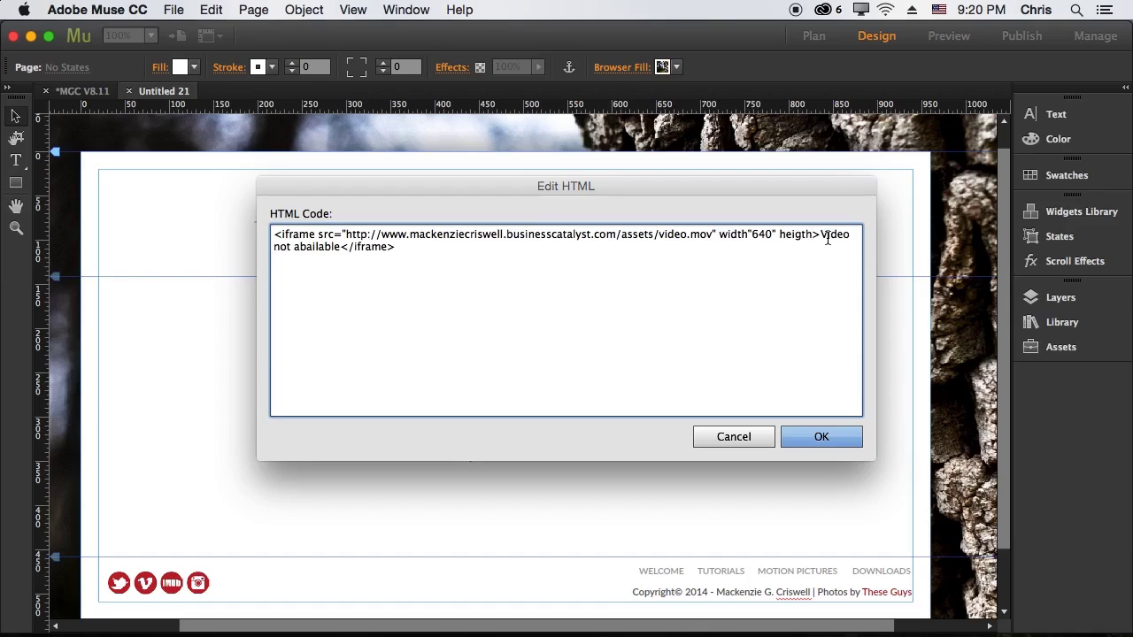
pyautogui.write('="')
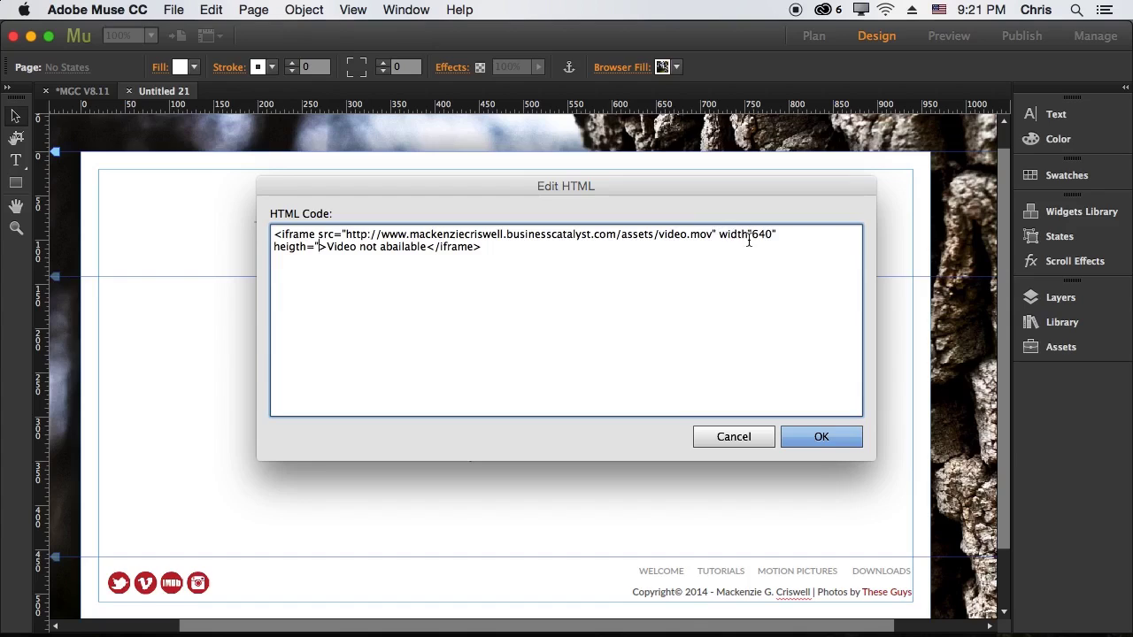
pyautogui.write('=')
pyautogui.click(319, 248)
pyautogui.write('"')
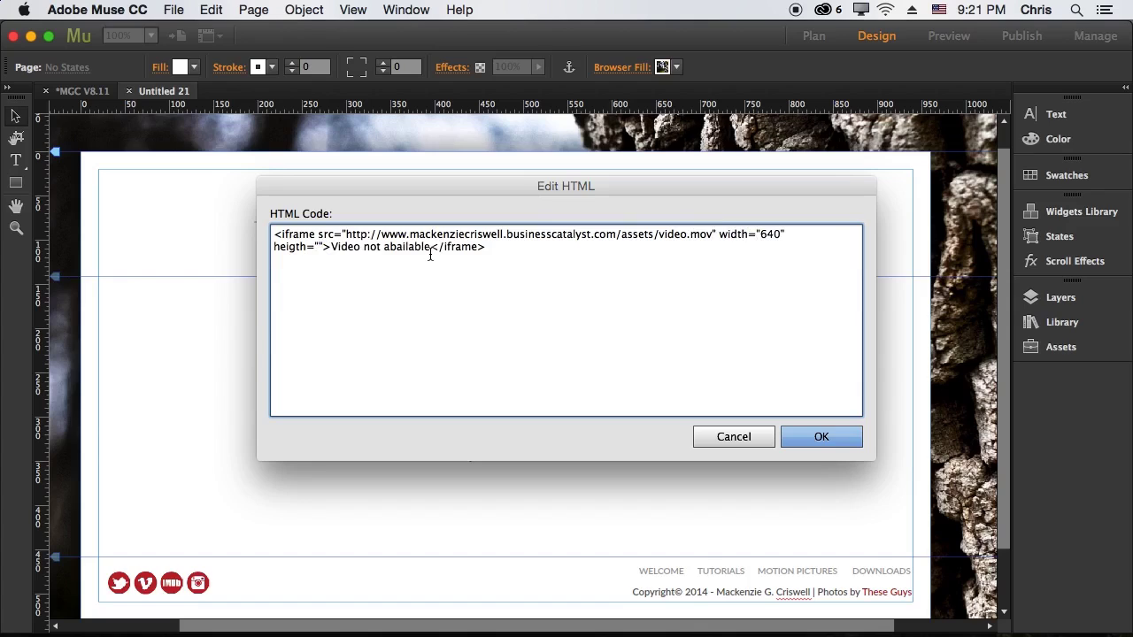
pyautogui.write('360')
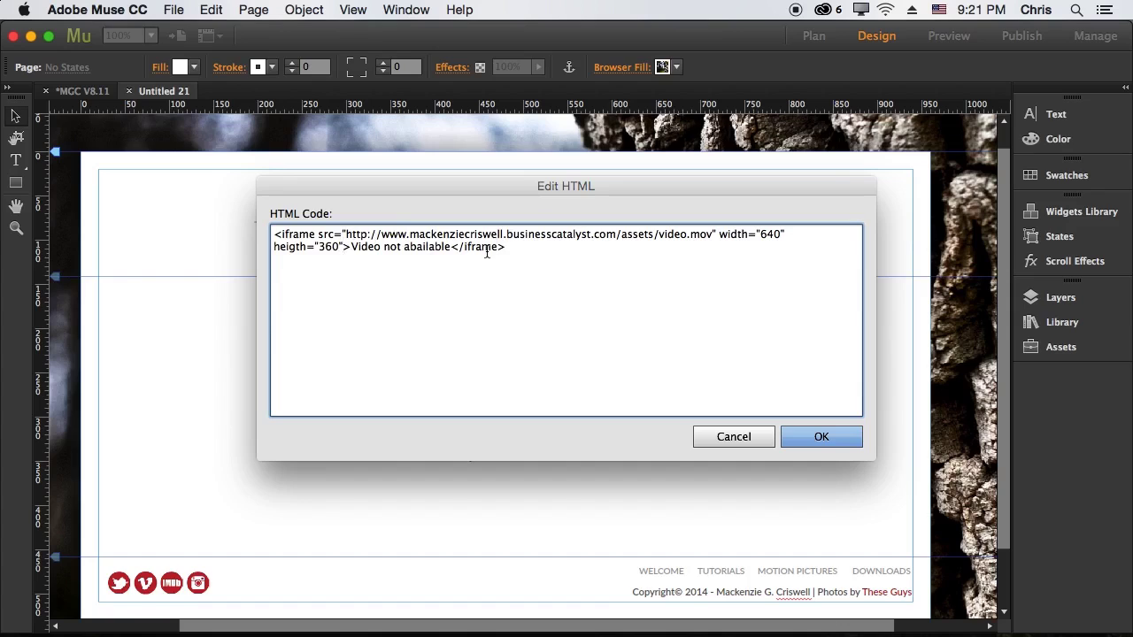
# Add frameborder 0 to the iframe code and review the finished embed code
pyautogui.write('framb')
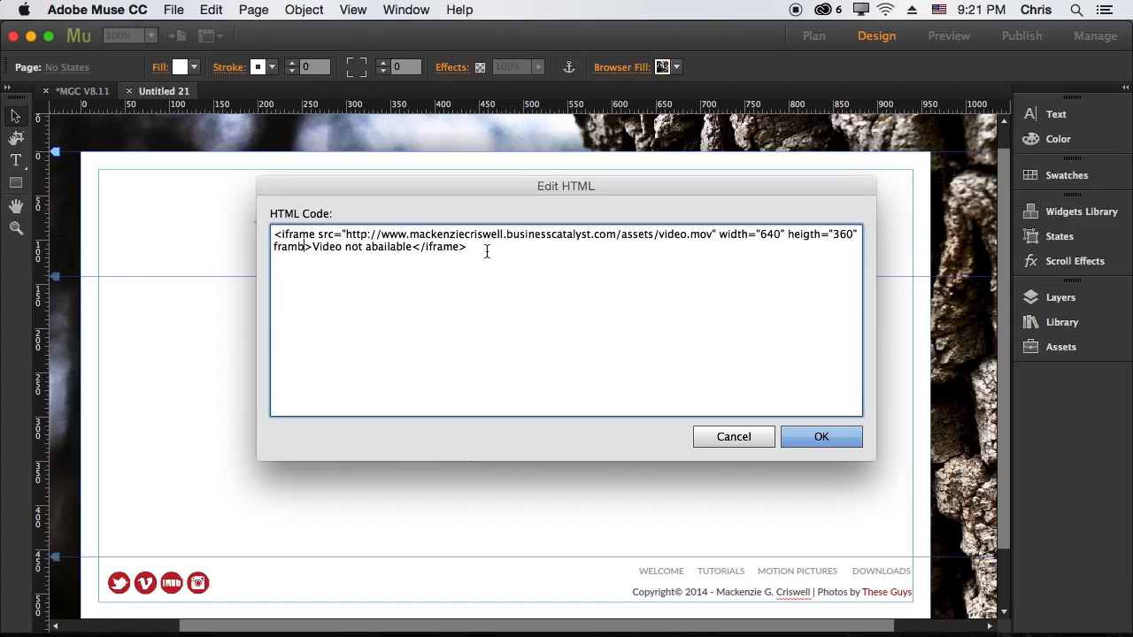
pyautogui.press('BackSpace')
pyautogui.write('eborder')
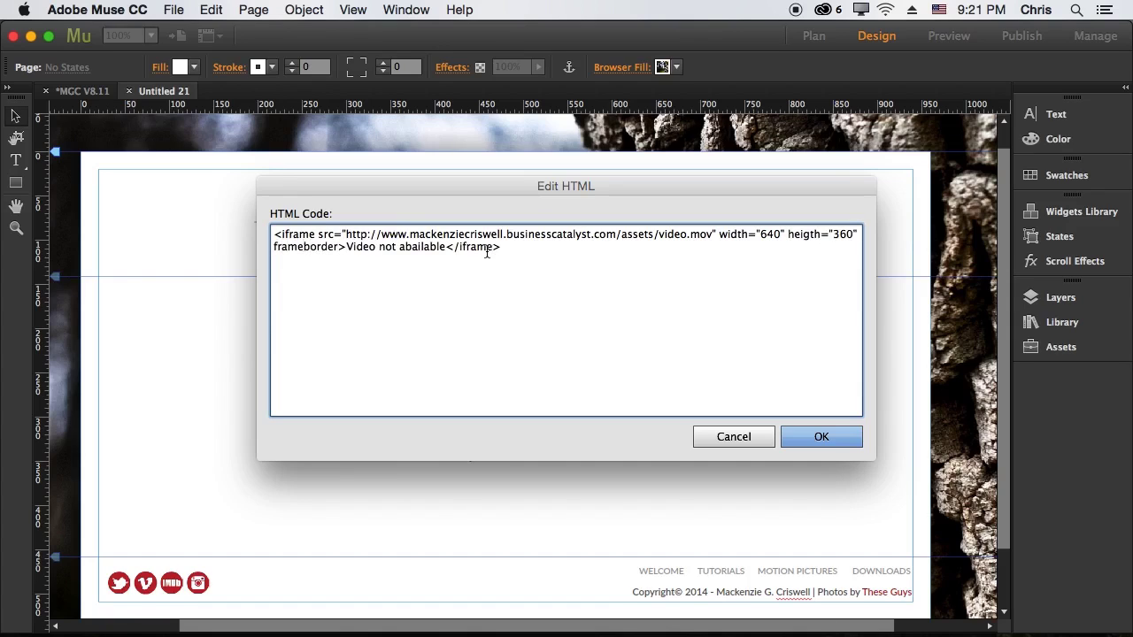
pyautogui.write('=""')
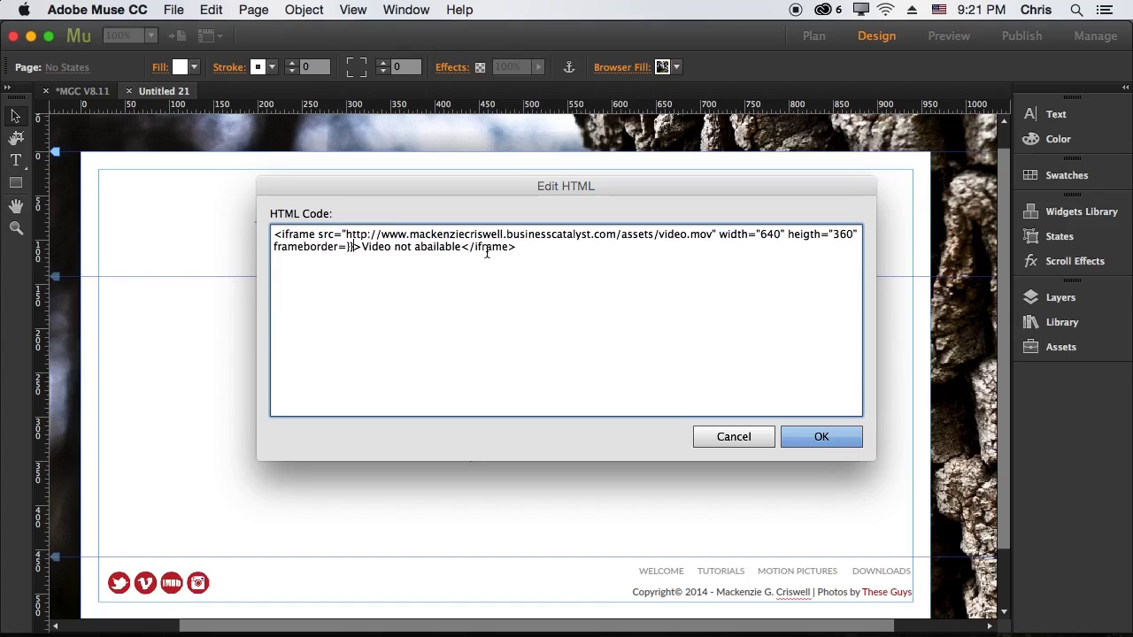
pyautogui.press('BackSpace')
pyautogui.press('BackSpace')
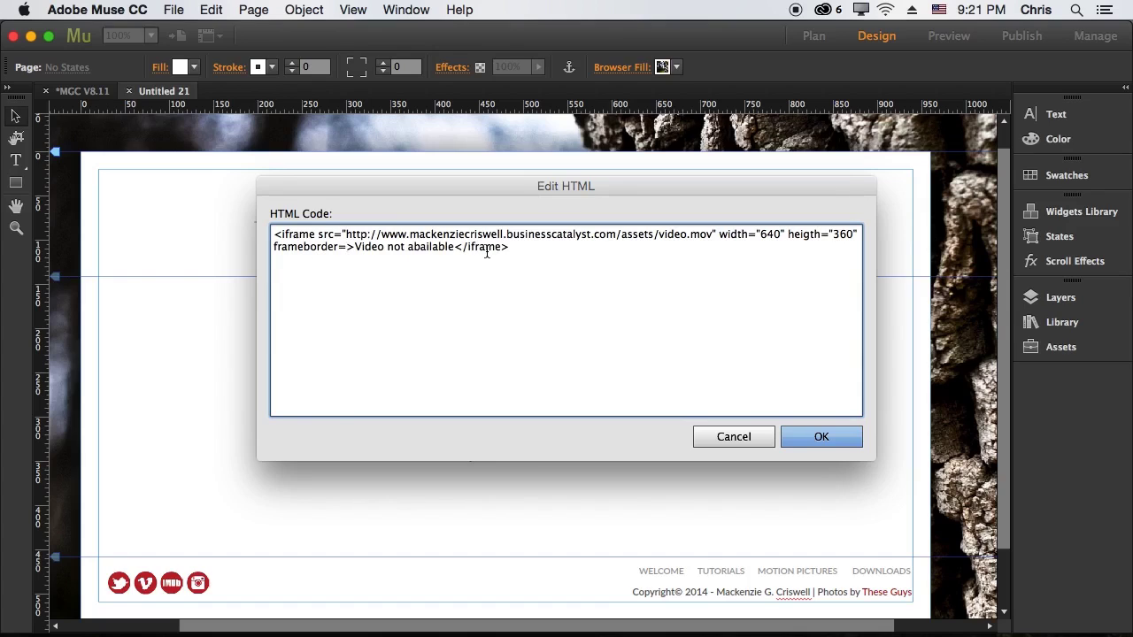
pyautogui.write('""')
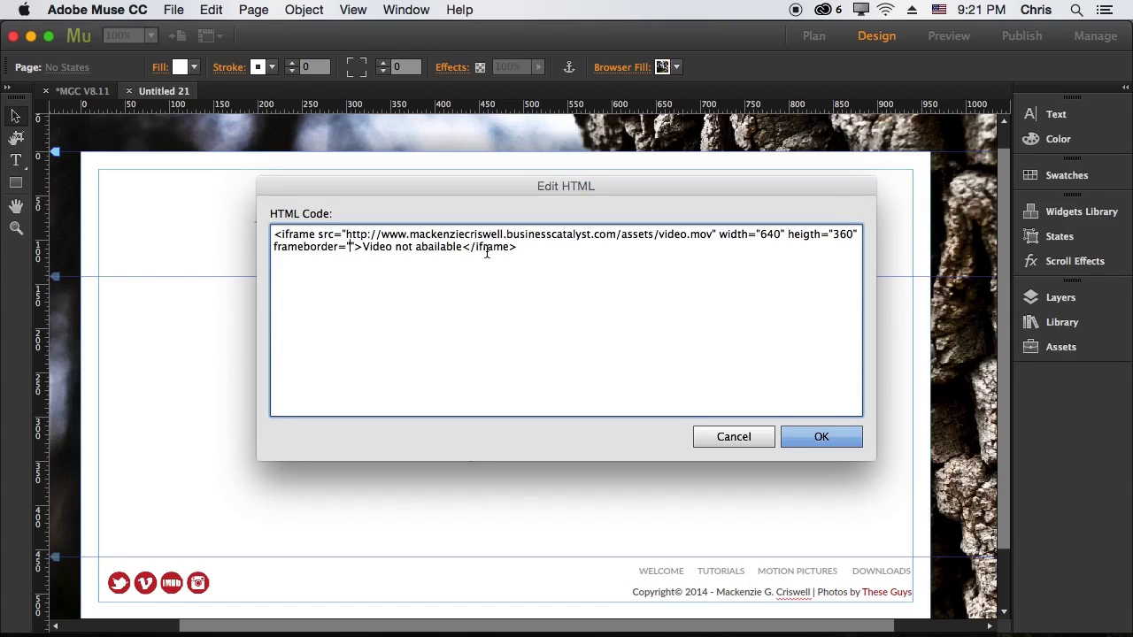
pyautogui.write('0')
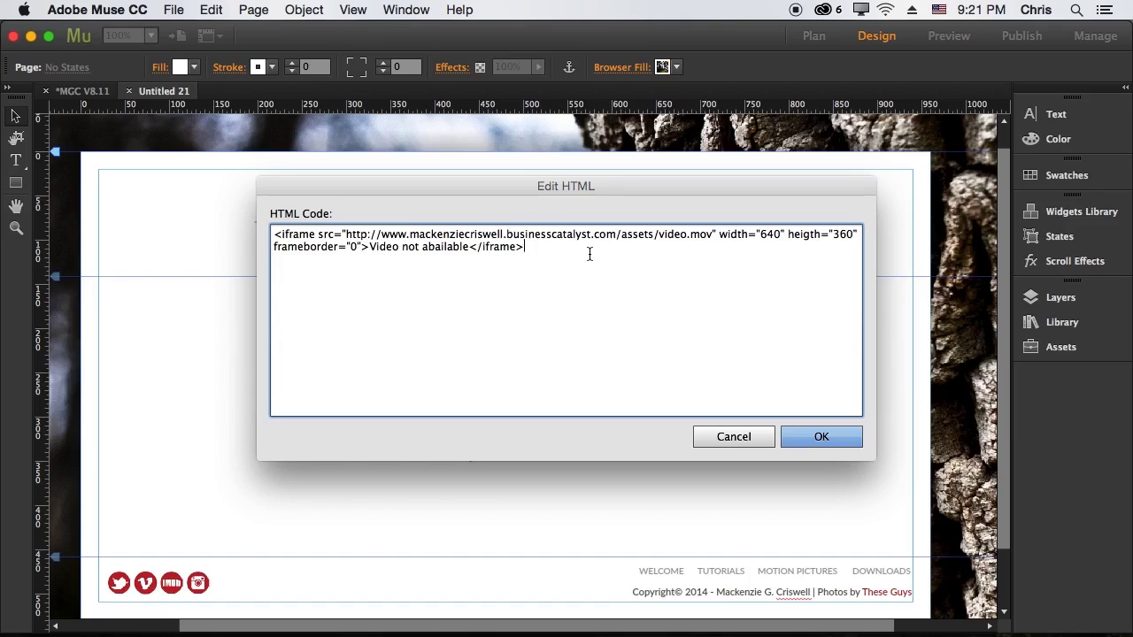
pyautogui.moveTo(590, 254); pyautogui.dragTo(228, 240)
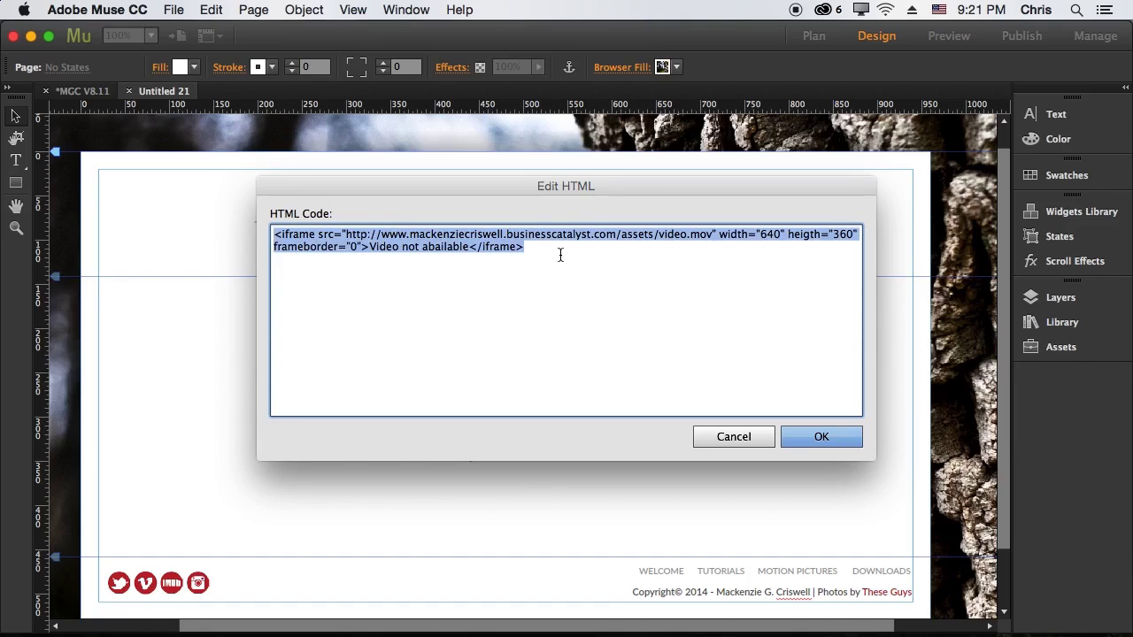
pyautogui.moveTo(548, 251); pyautogui.dragTo(246, 236)
pyautogui.moveTo(524, 250); pyautogui.dragTo(194, 237)
pyautogui.click(564, 253)
pyautogui.moveTo(842, 256); pyautogui.dragTo(274, 234)
pyautogui.click(718, 234)
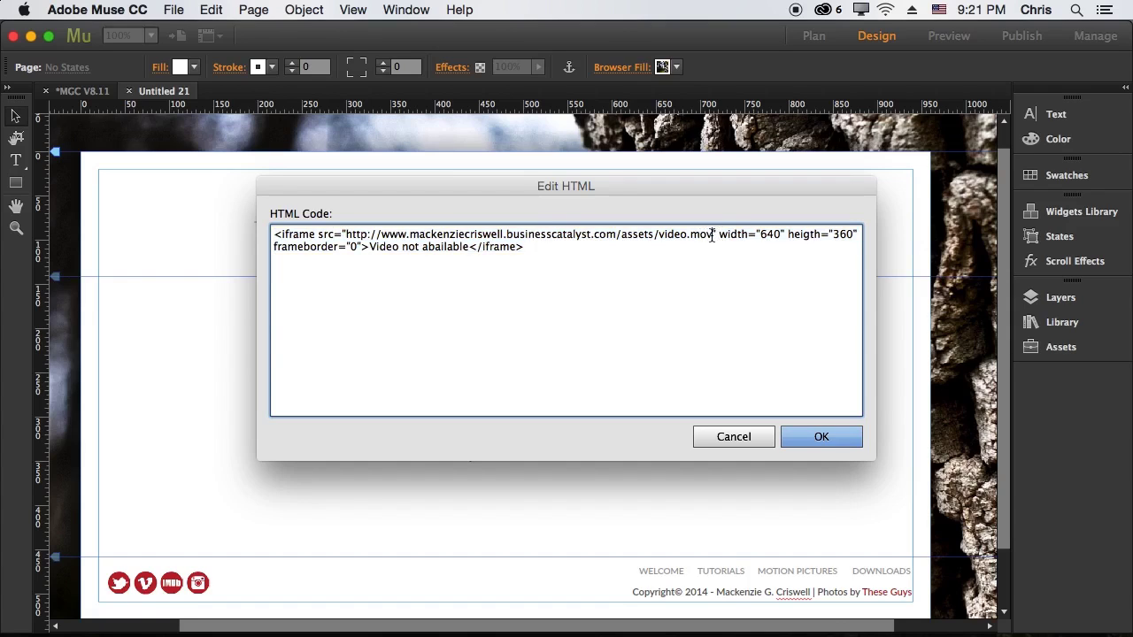
pyautogui.moveTo(712, 235); pyautogui.dragTo(347, 238)
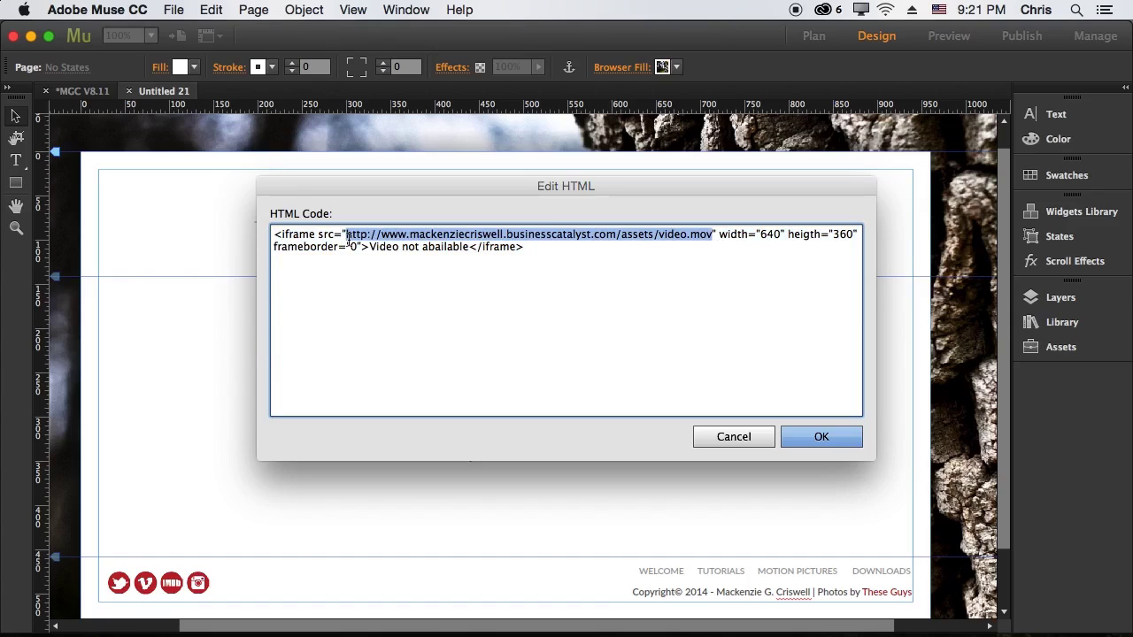
pyautogui.click(576, 257)
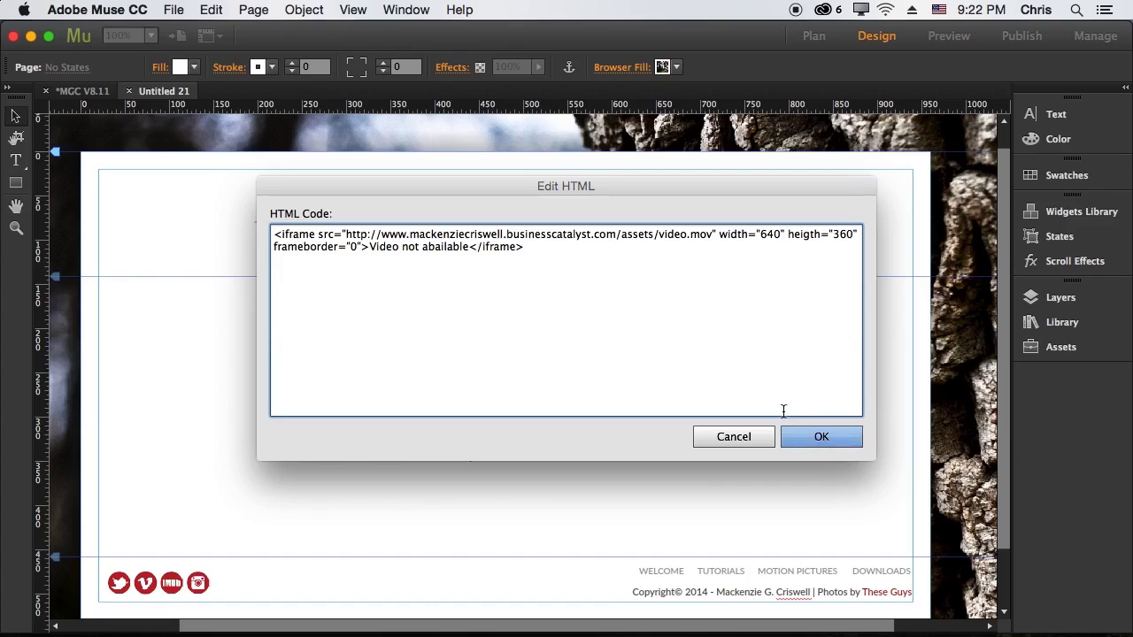
pyautogui.click(819, 440)
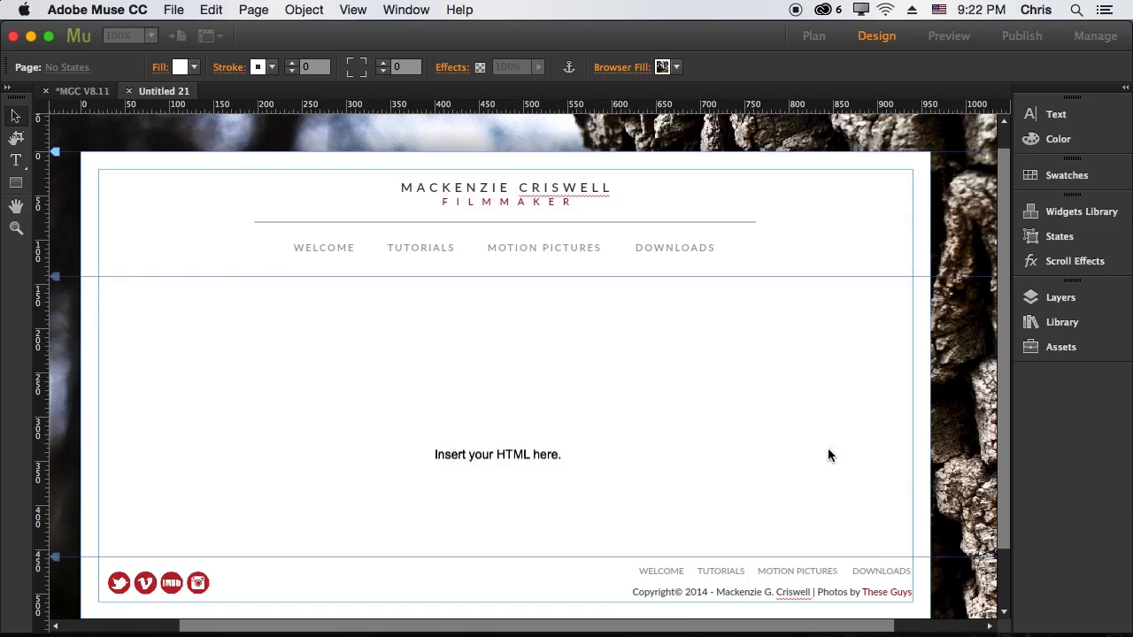
# Resize the embedded HTML box to about 640×360, centre it below the menu, and save
pyautogui.click(553, 506)
pyautogui.moveTo(575, 505); pyautogui.dragTo(877, 555)
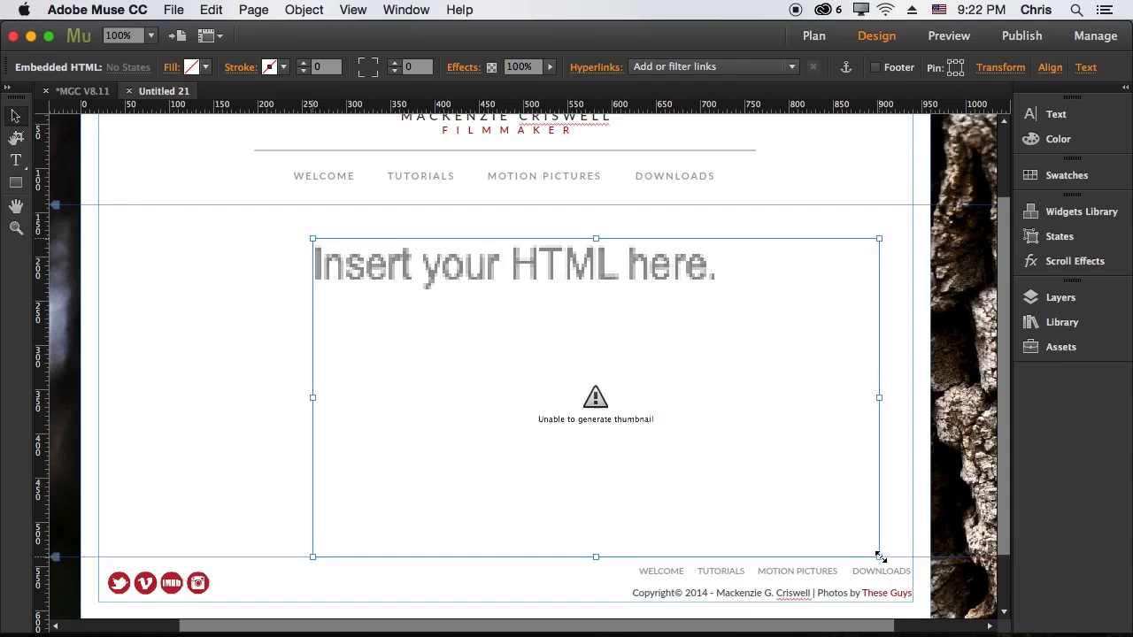
pyautogui.moveTo(637, 422); pyautogui.dragTo(599, 397)
pyautogui.click(853, 450)
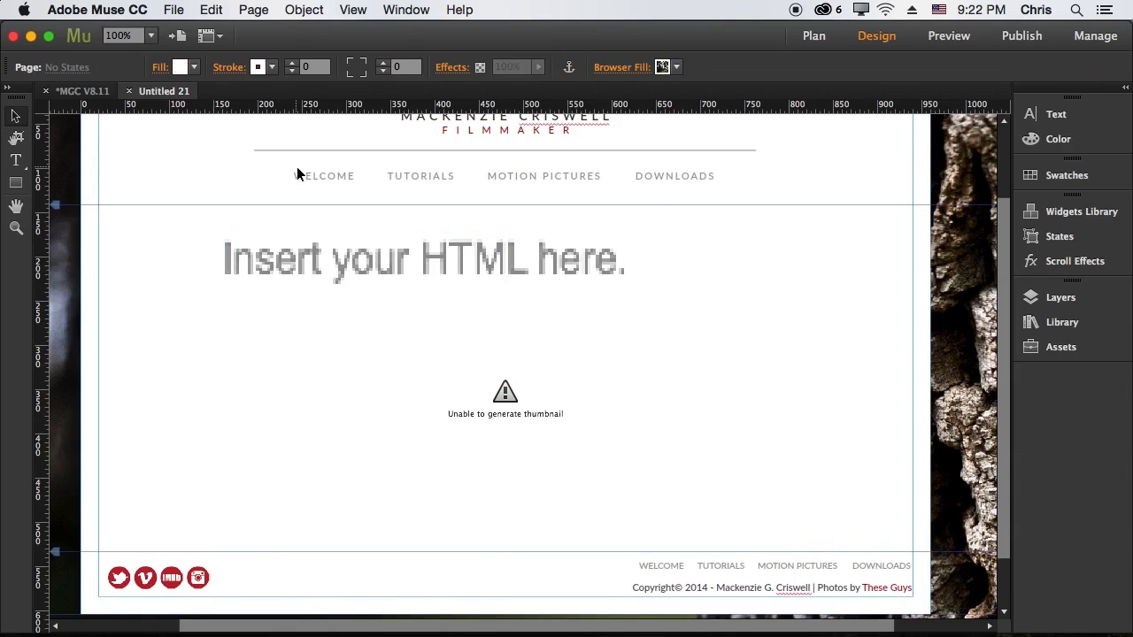
pyautogui.press('super+s')
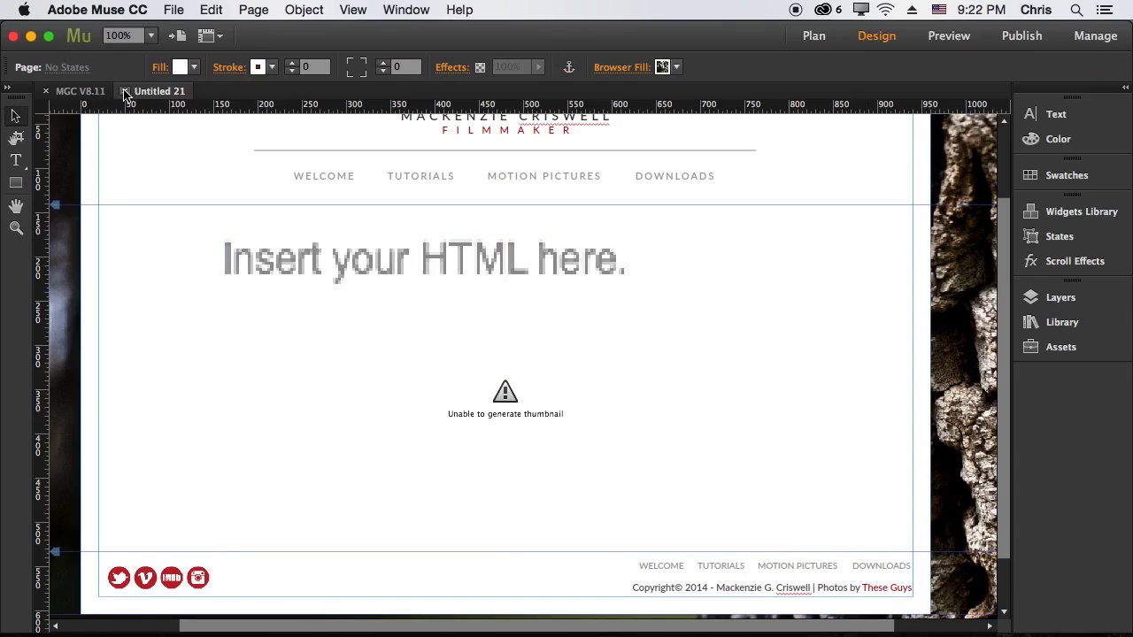
# Rename the Untitled 21 page to 'test' in Plan view and collapse the TUTORIALS subpages
pyautogui.click(125, 92)
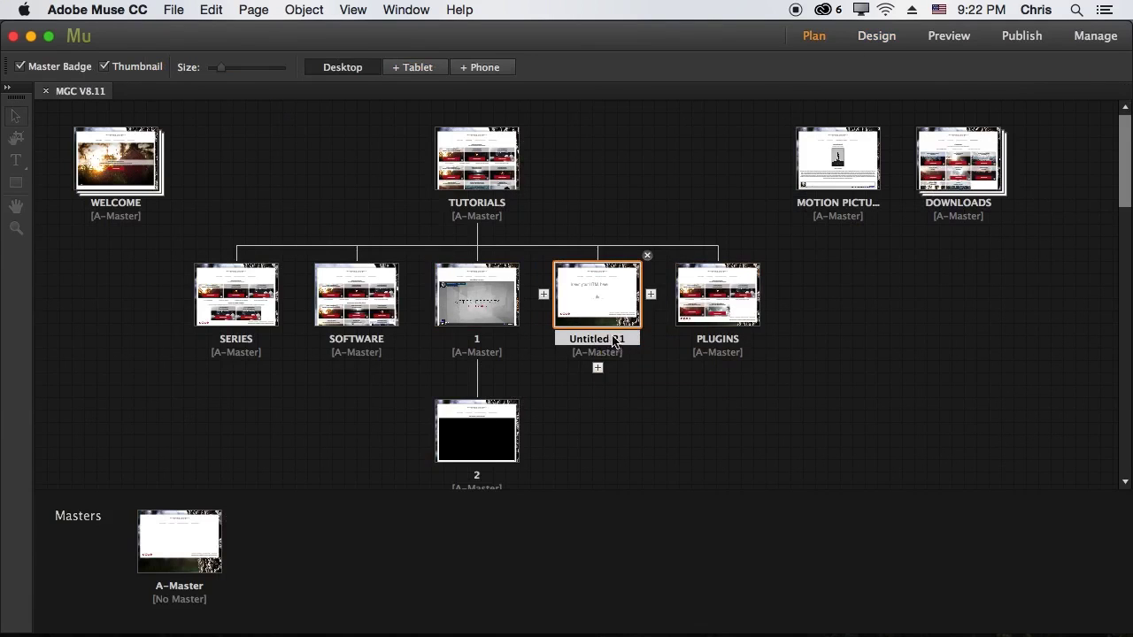
pyautogui.doubleClick(593, 338)
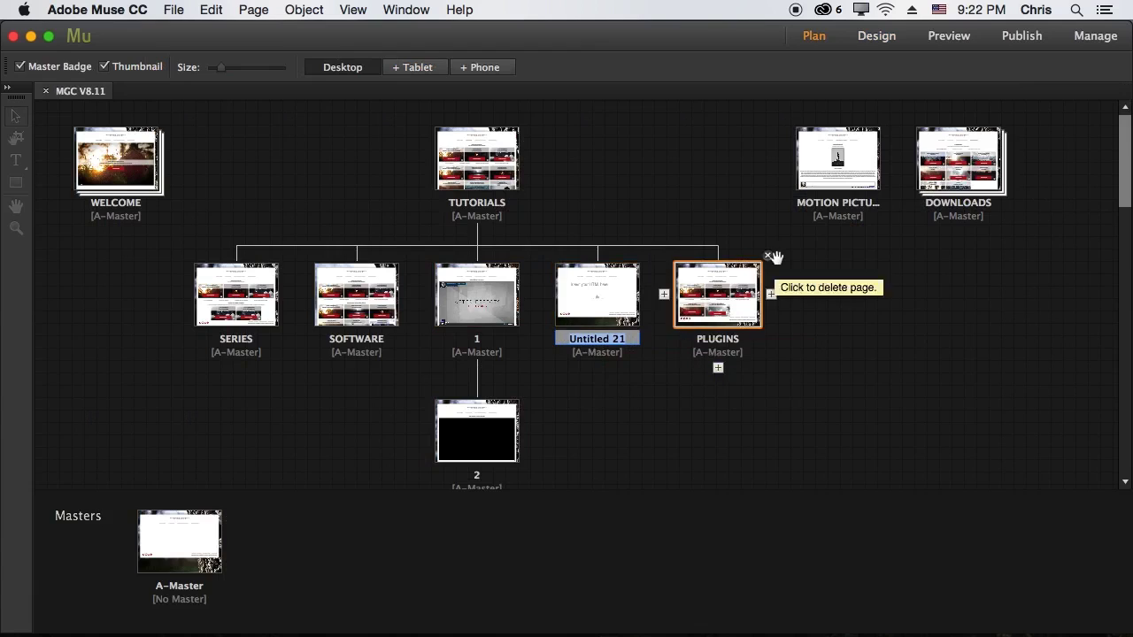
pyautogui.write('ts')
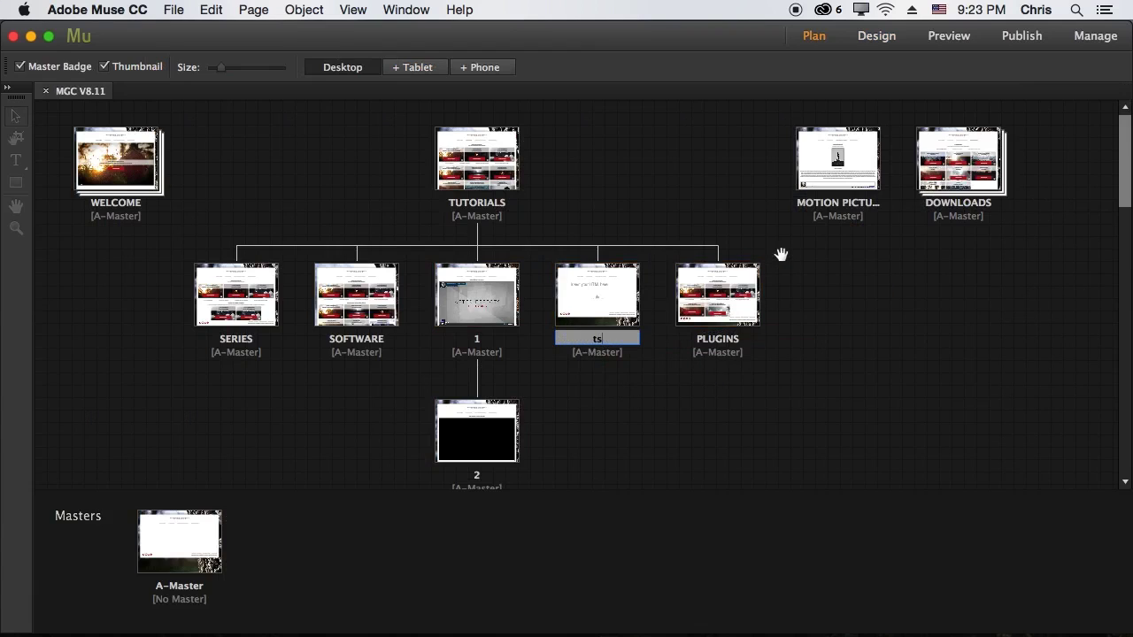
pyautogui.write('est')
pyautogui.press('Return')
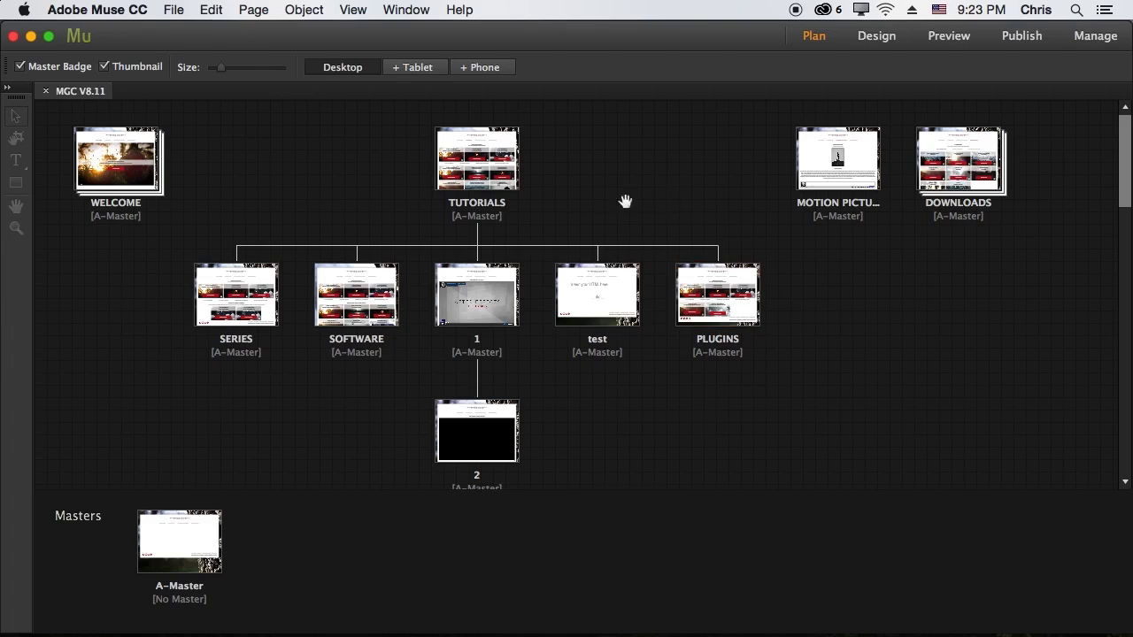
pyautogui.moveTo(651, 297)
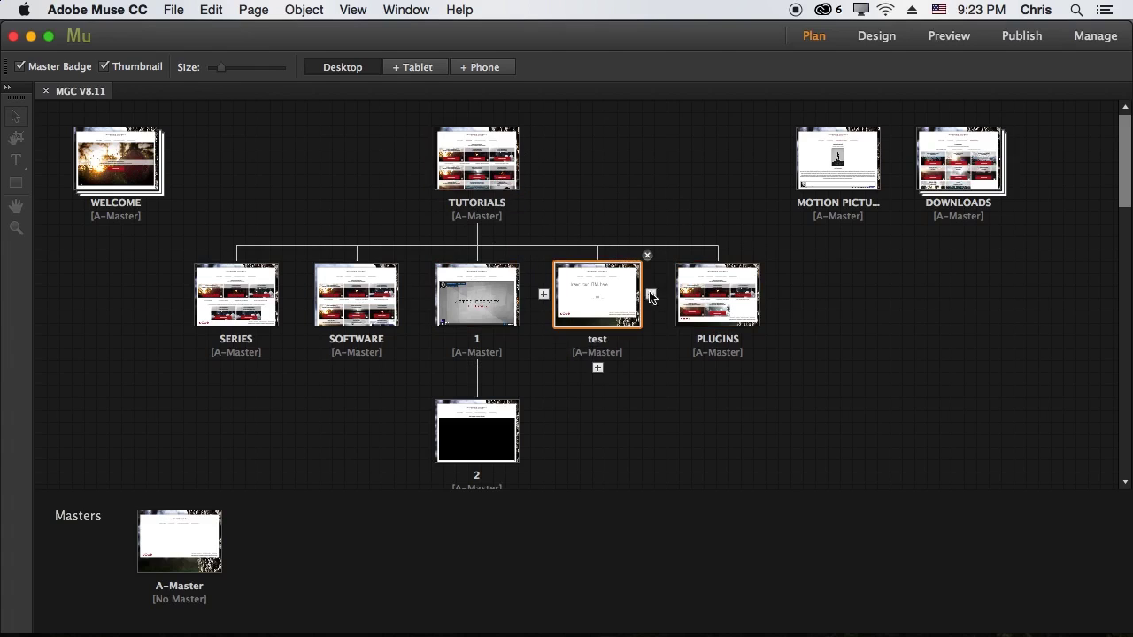
pyautogui.click(476, 233)
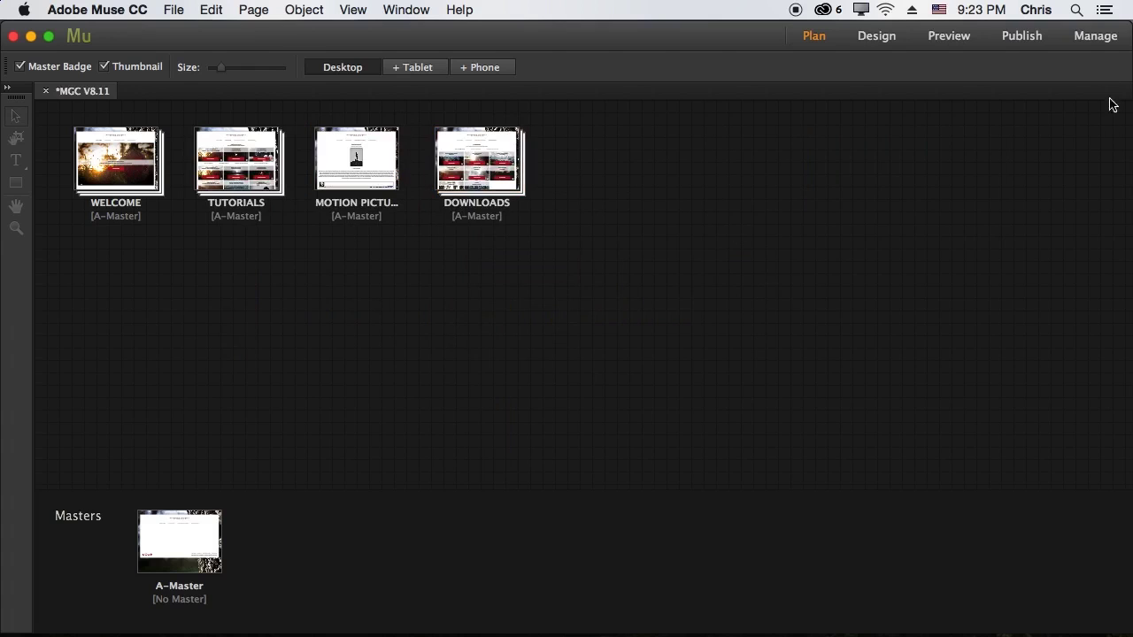
# Publish the site to its Business Catalyst address from the Publish dialog
pyautogui.click(1014, 39)
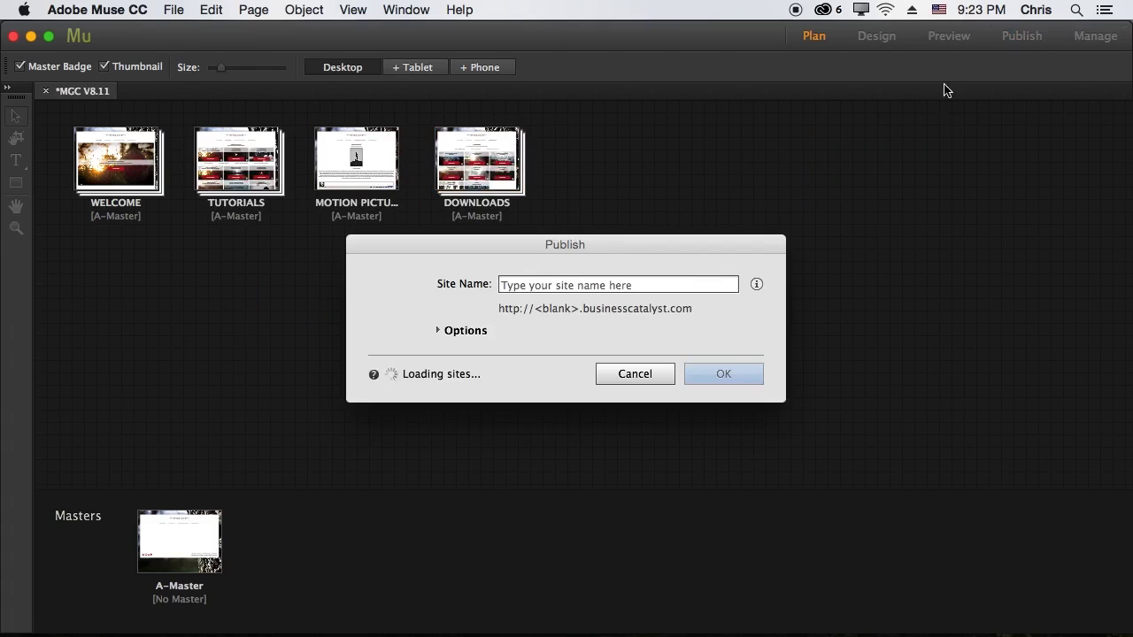
pyautogui.click(721, 376)
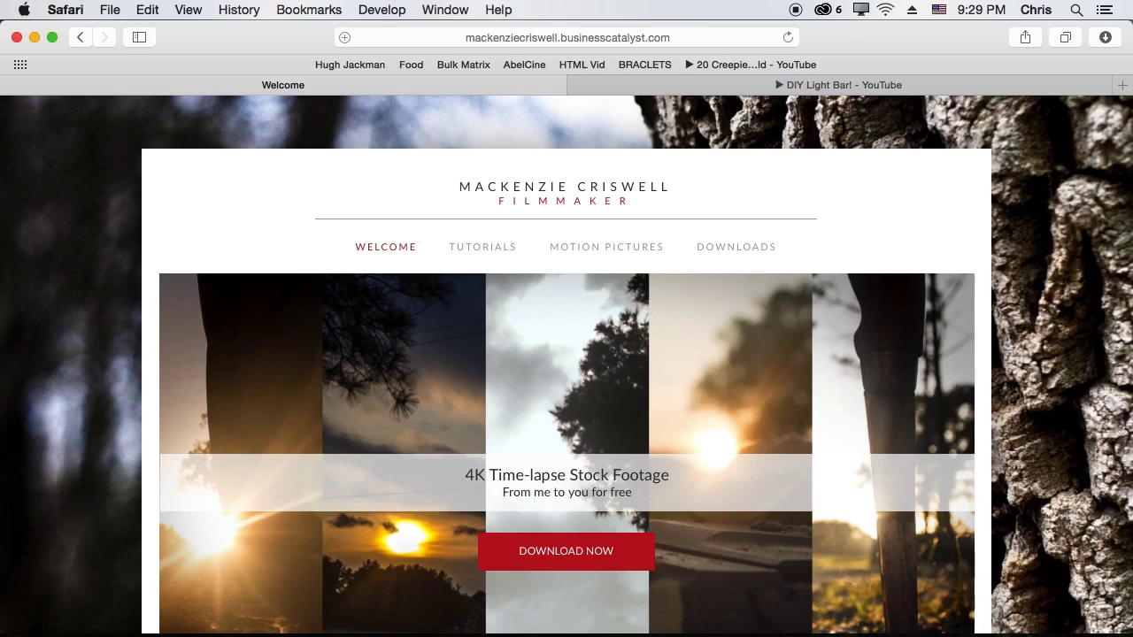
# Append /test to the site URL in Safari to load the embedded video page
pyautogui.scroll(-10, 151, 327)
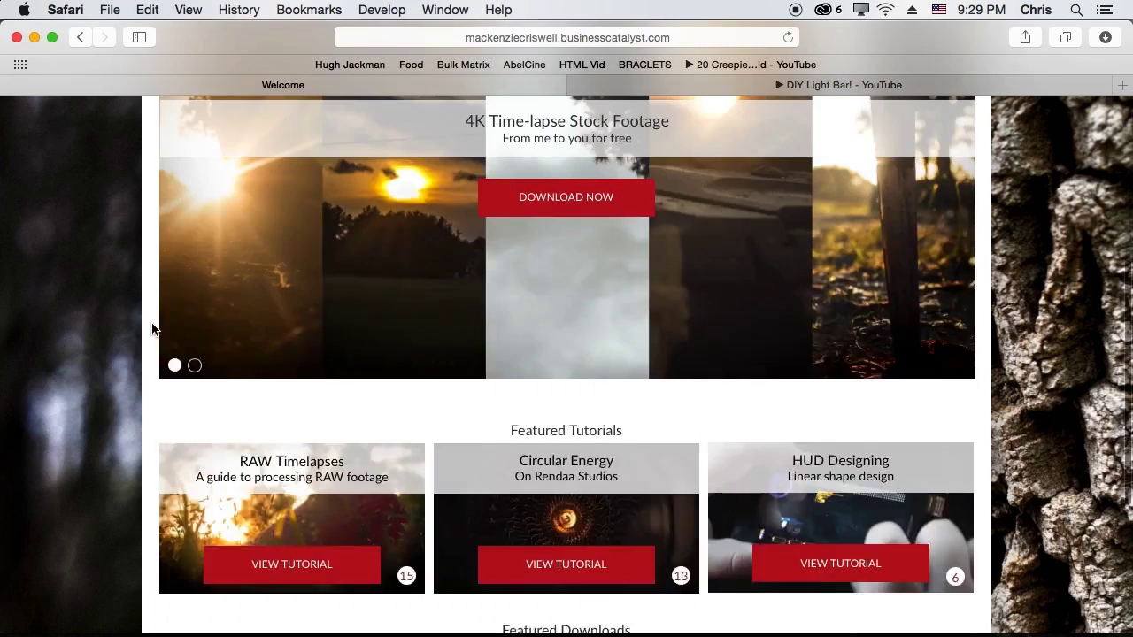
pyautogui.scroll(10, 152, 327)
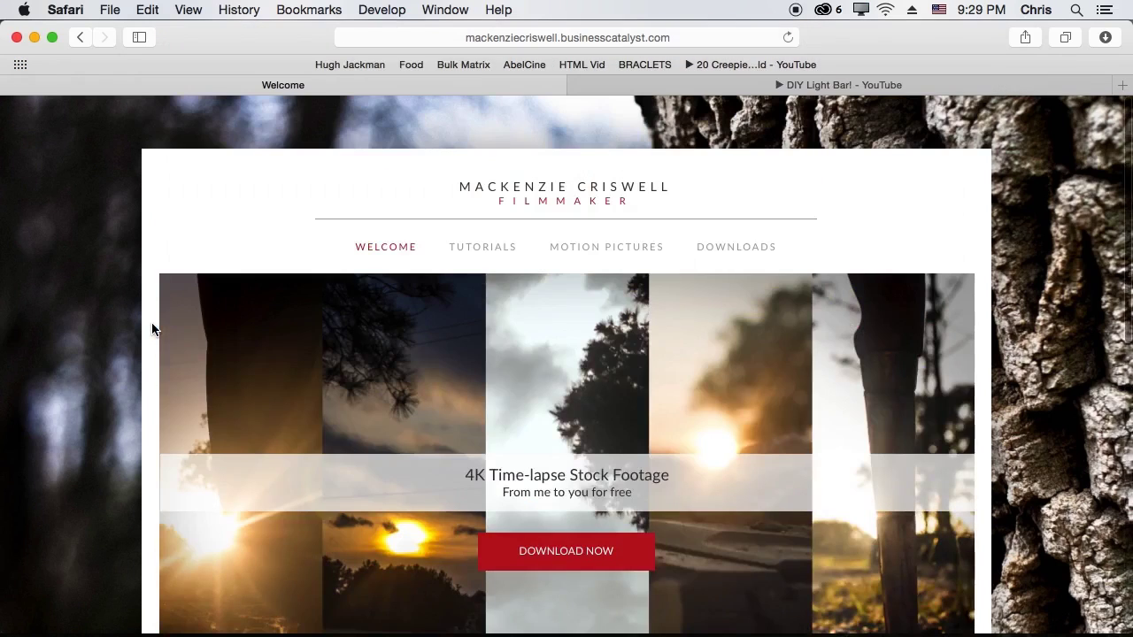
pyautogui.click(642, 39)
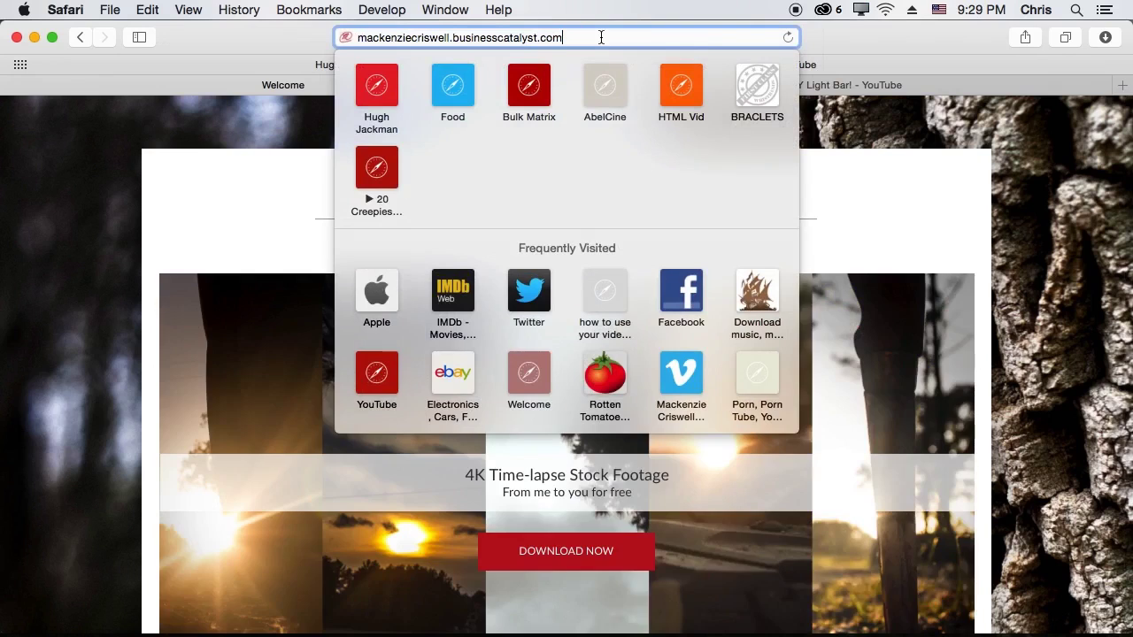
pyautogui.write('/tes')
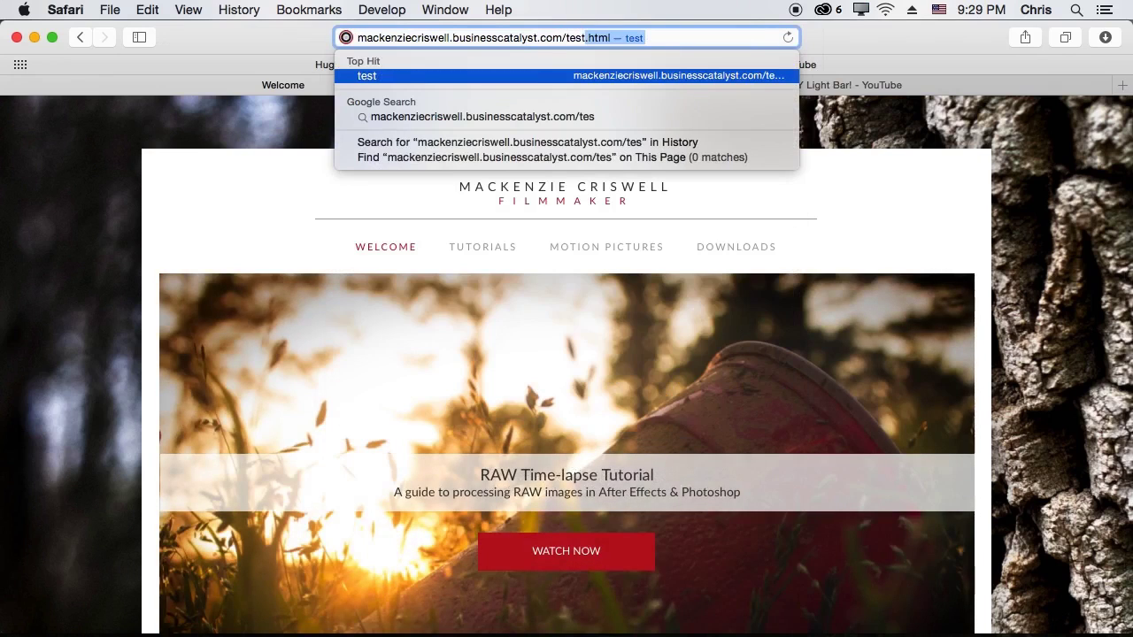
pyautogui.write('t')
pyautogui.press('Return')
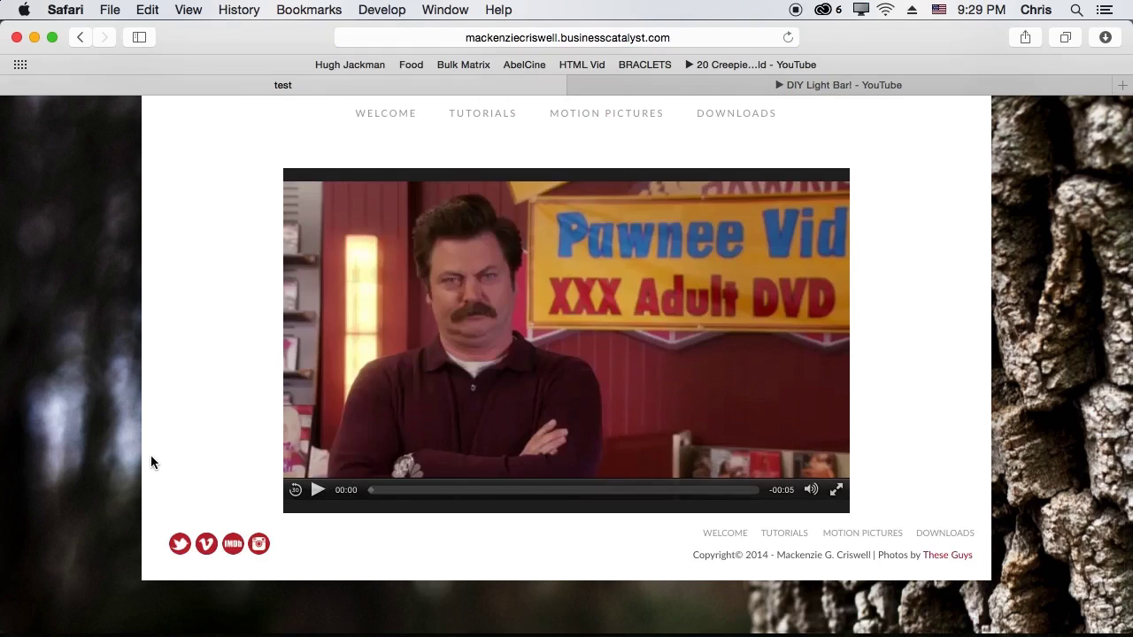
pyautogui.click(319, 491)
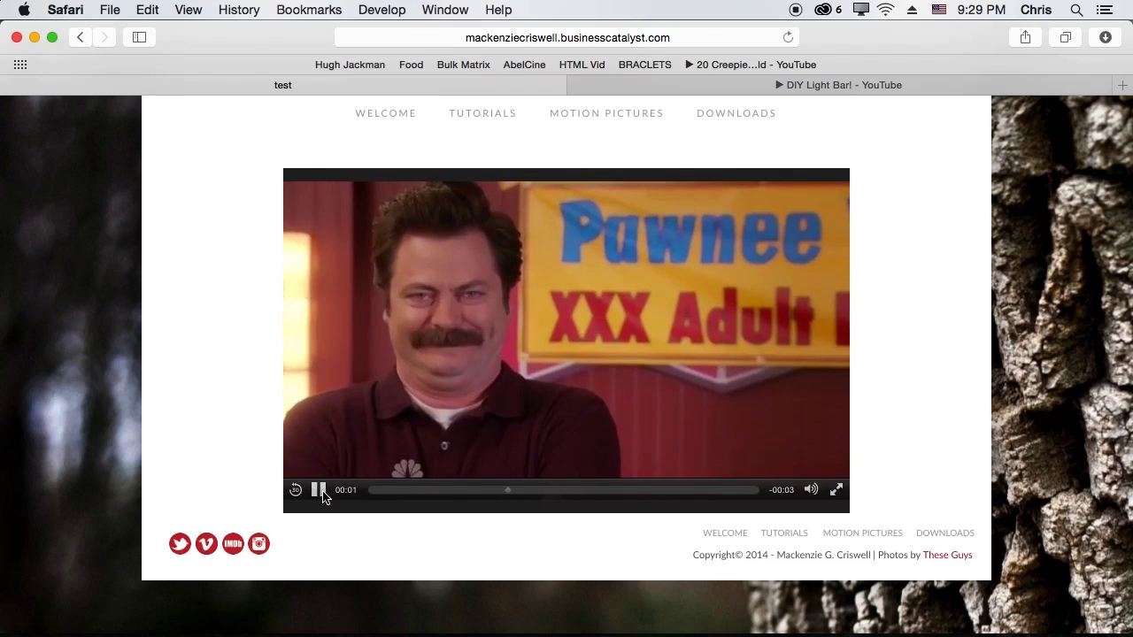
pyautogui.click(321, 491)
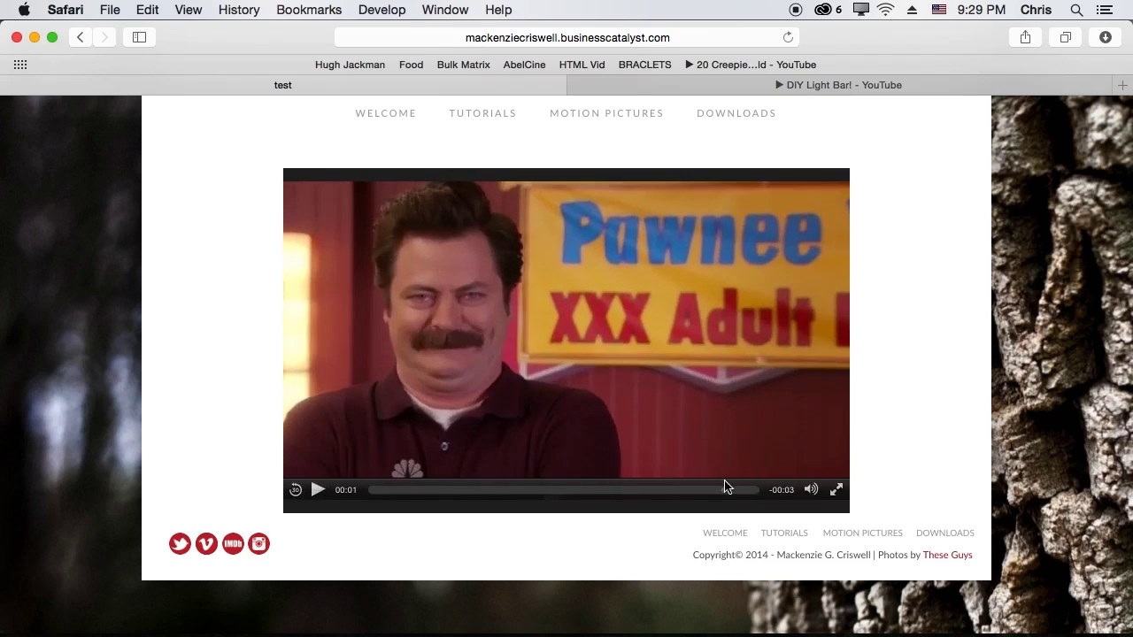
pyautogui.moveTo(724, 486); pyautogui.dragTo(250, 454)
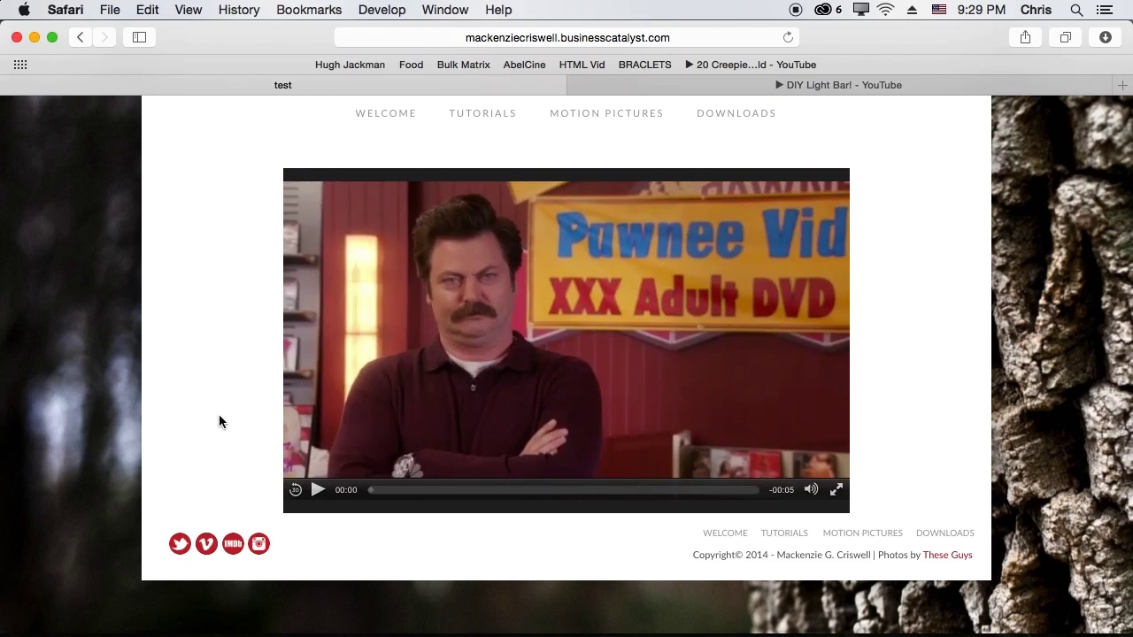